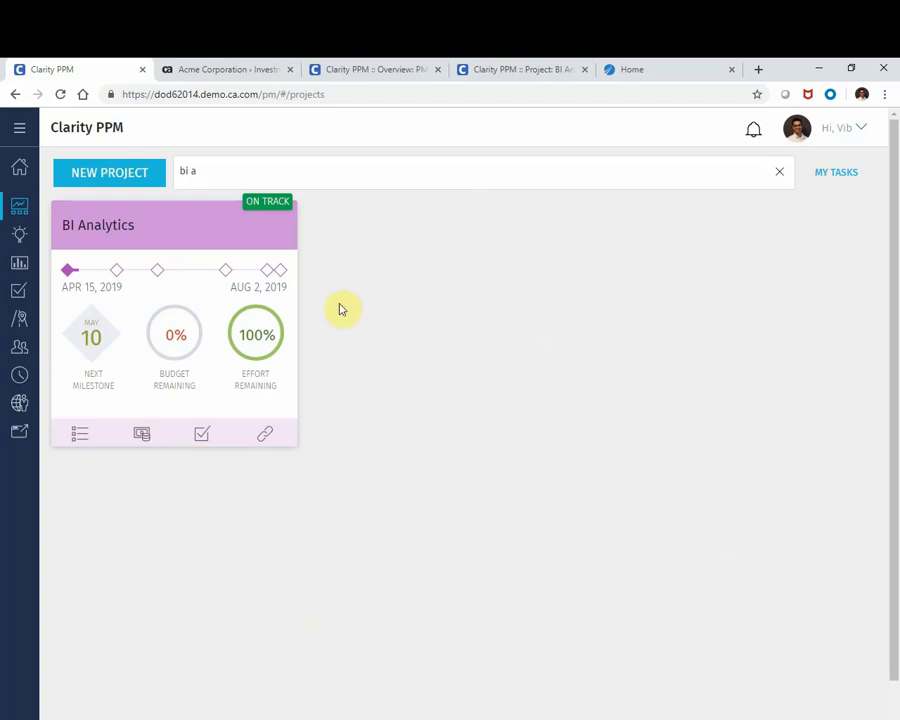
Open the BI Analytics project's Links and start a blank new link under General.
{"action": "left_click", "coordinate": [265, 439]}
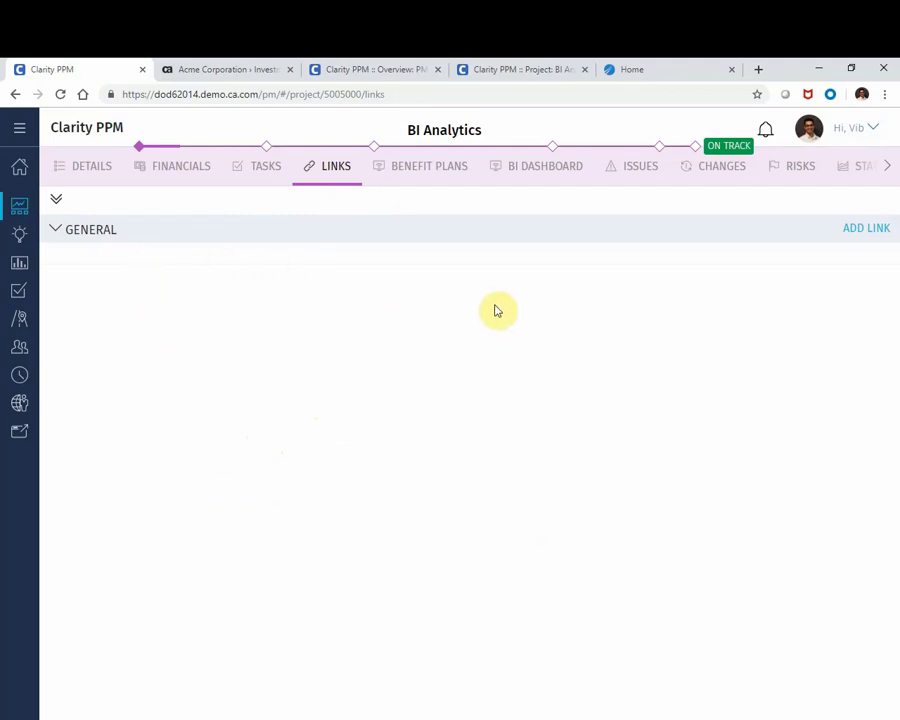
{"action": "left_click", "coordinate": [864, 233]}
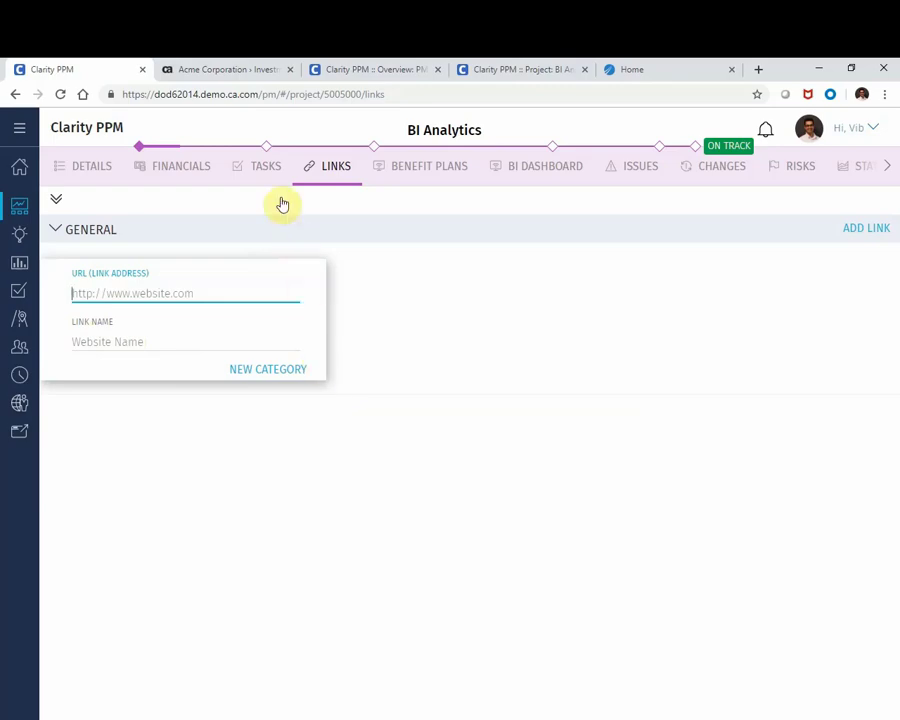
Paste the Rally investments URL, name the link 'Rally Investments', and place it in a new category.
{"action": "left_click", "coordinate": [226, 72]}
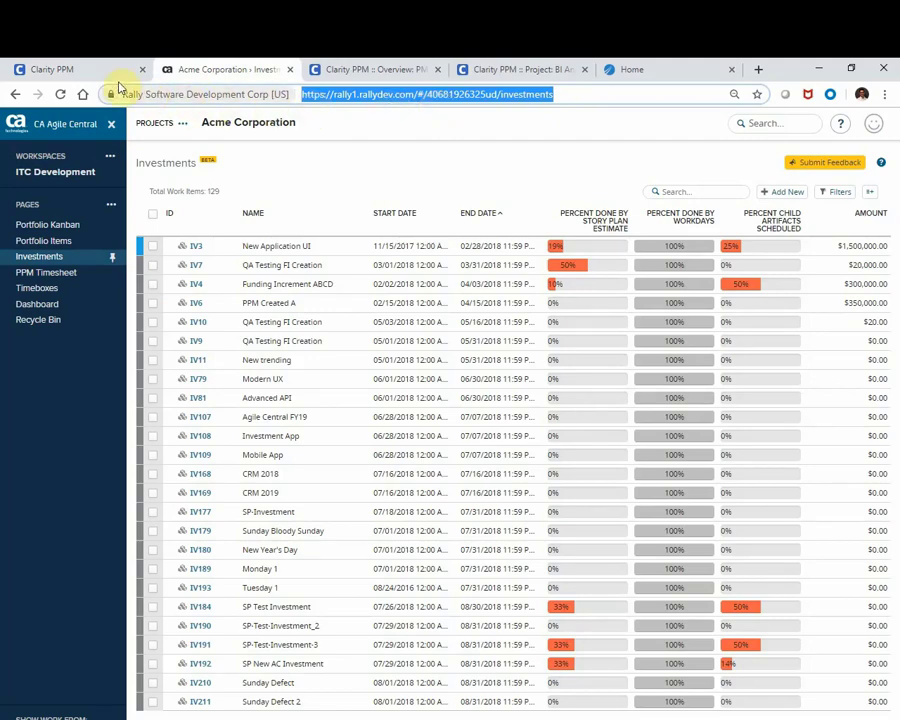
{"action": "left_click", "coordinate": [80, 70]}
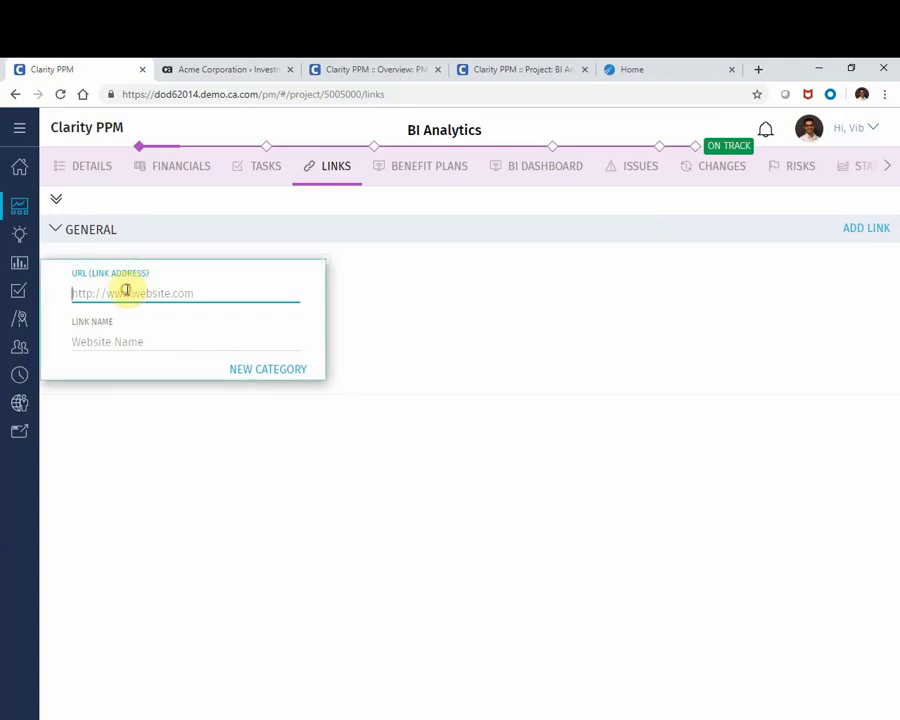
{"action": "key", "text": "ctrl+v"}
{"action": "left_click", "coordinate": [117, 340]}
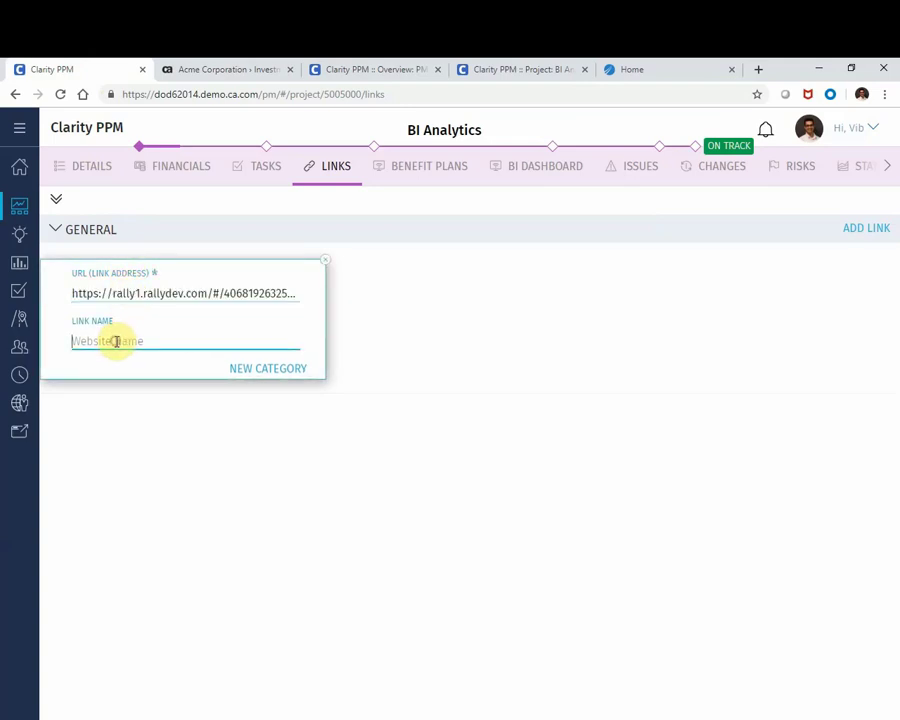
{"action": "type", "text": "Rall"}
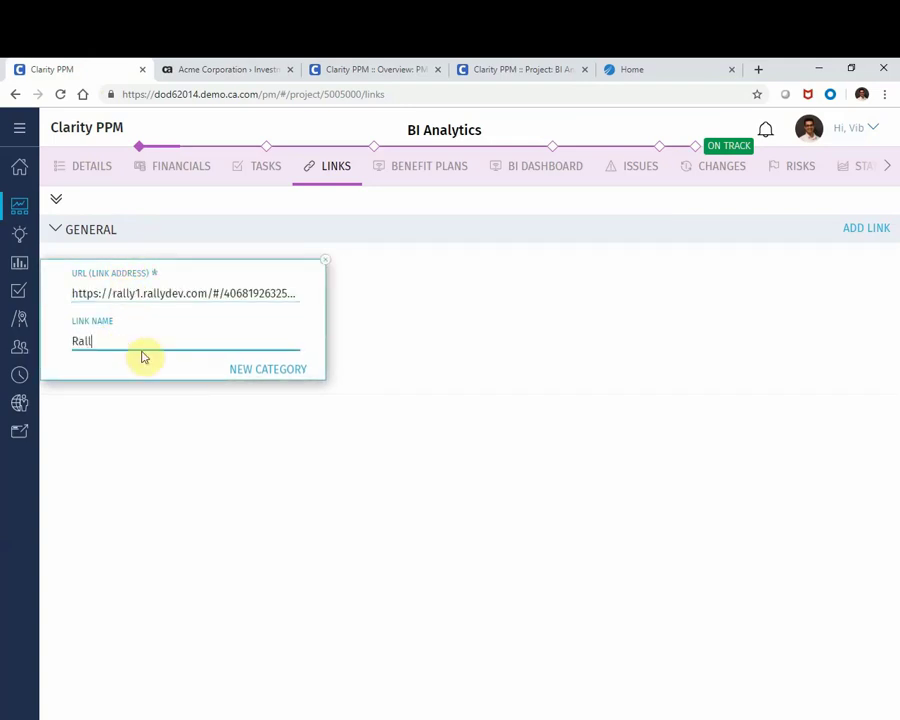
{"action": "type", "text": "y Investments"}
{"action": "left_click", "coordinate": [262, 371]}
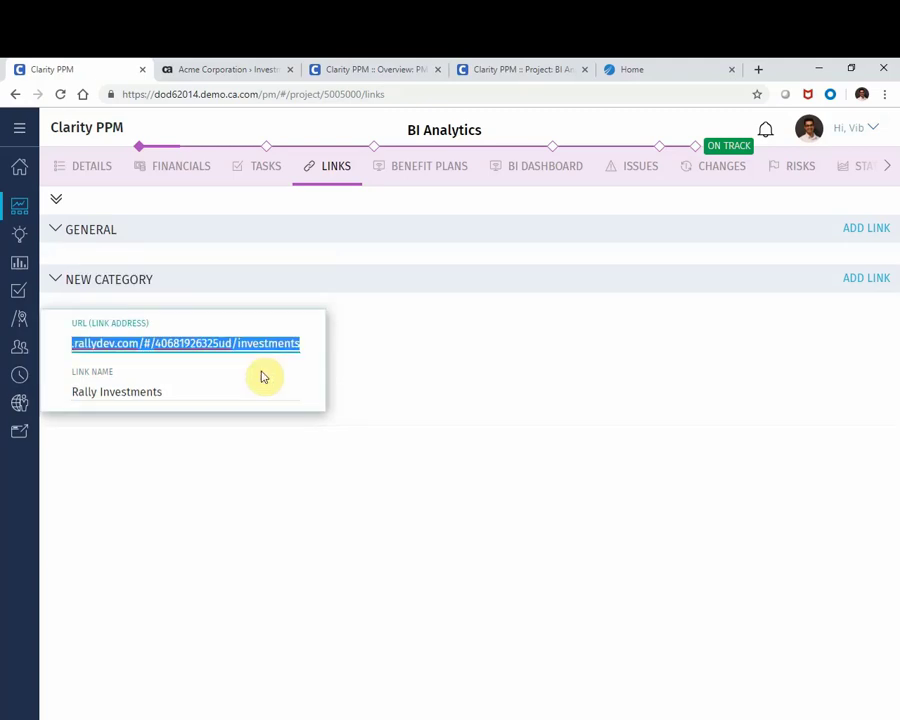
Rename the new category holding Rally Investments to 'Project Execution'.
{"action": "left_click", "coordinate": [168, 285]}
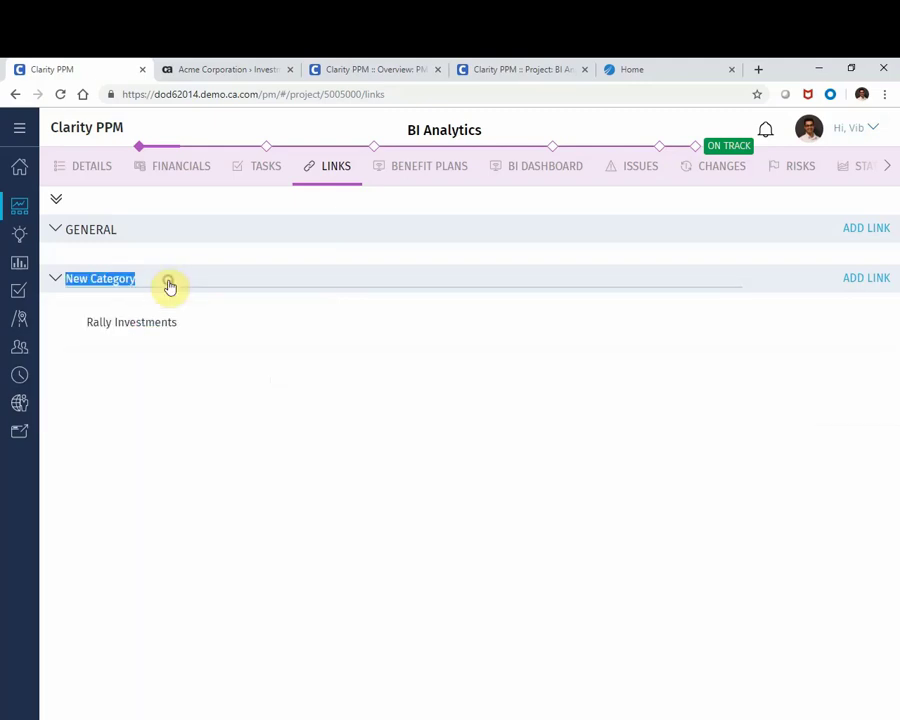
{"action": "type", "text": "P"}
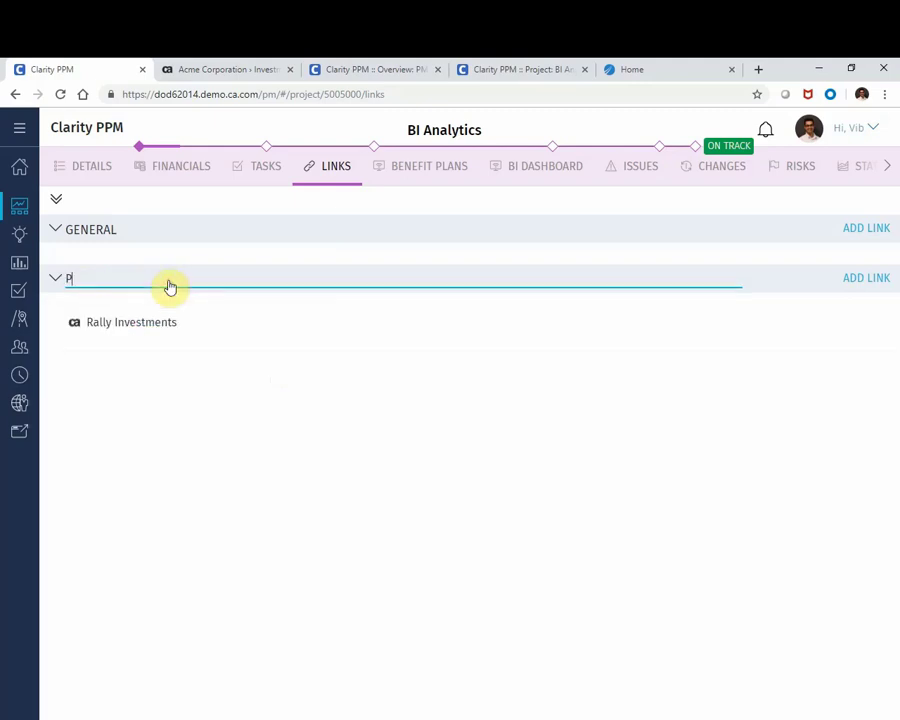
{"action": "type", "text": "roject Execution"}
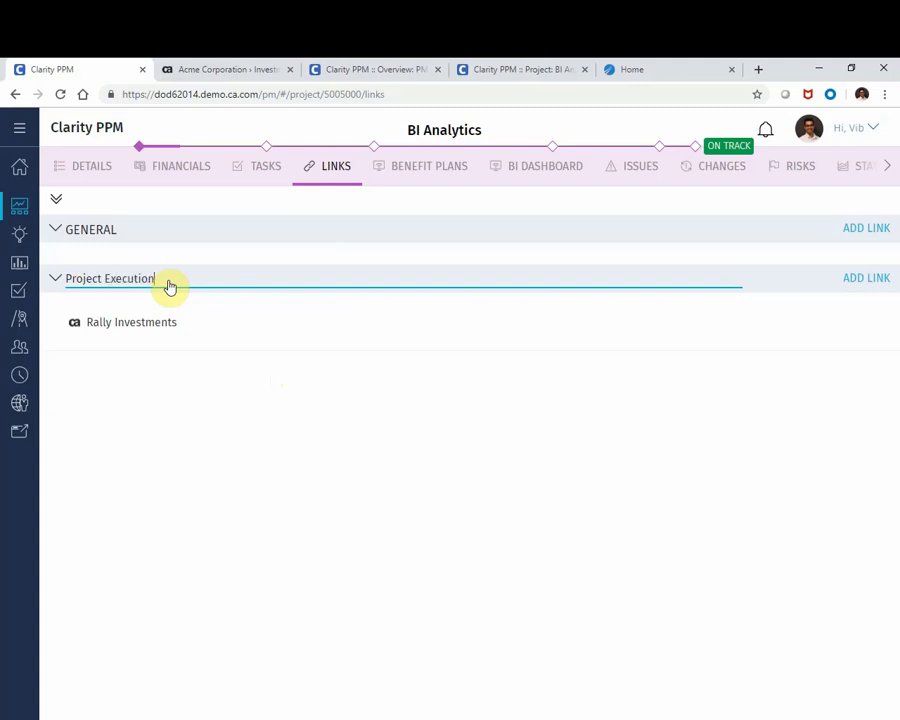
{"action": "left_click", "coordinate": [170, 405]}
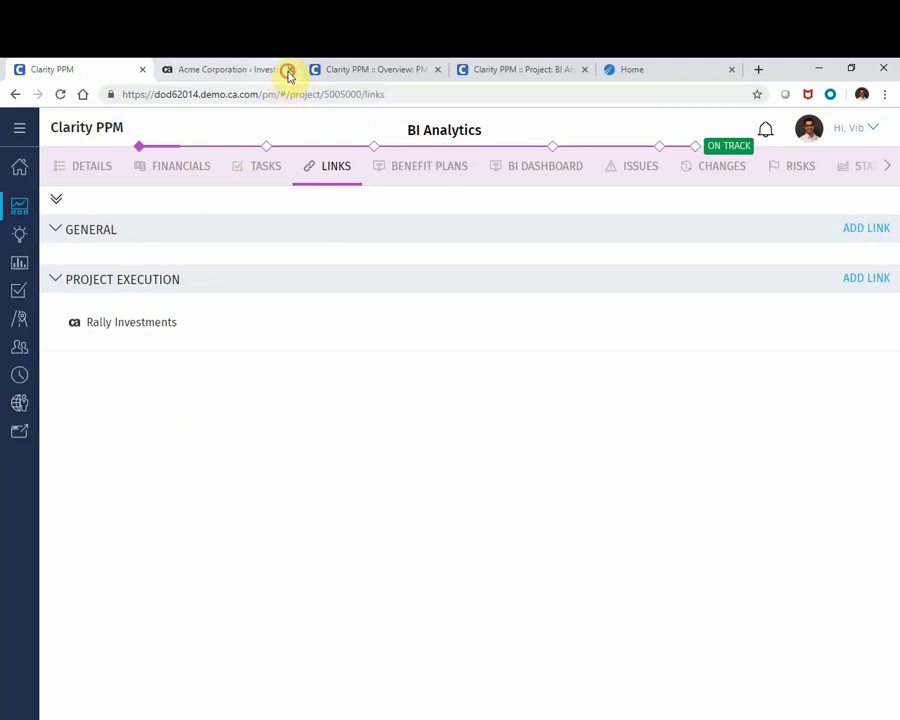
Close the Rally tab and copy the PM Alerts overview page's address.
{"action": "left_click", "coordinate": [288, 73]}
{"action": "left_click", "coordinate": [223, 72]}
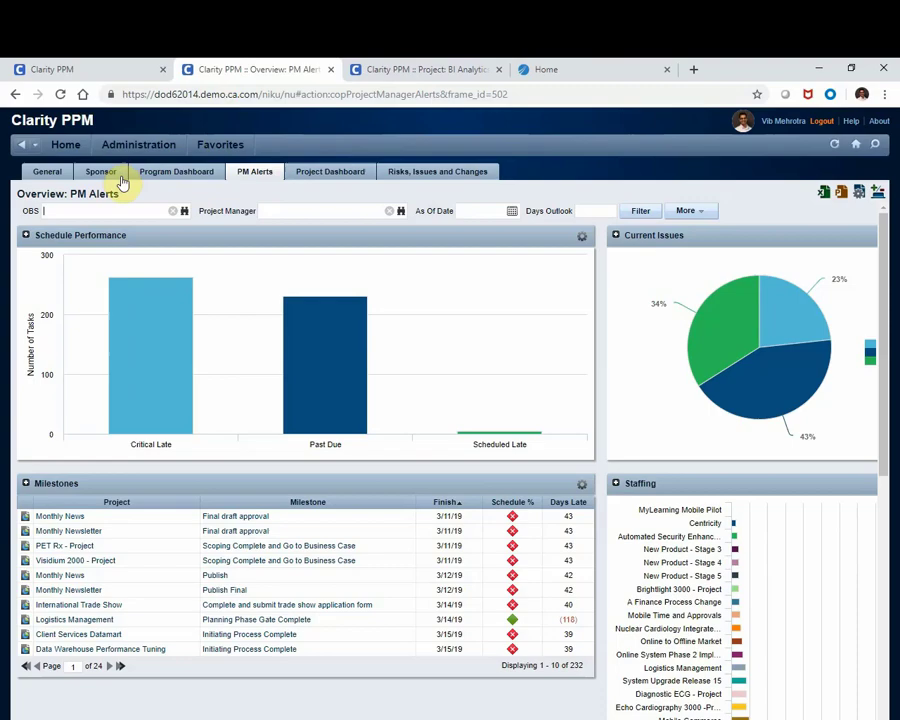
{"action": "left_click", "coordinate": [217, 93]}
{"action": "right_click", "coordinate": [217, 97]}
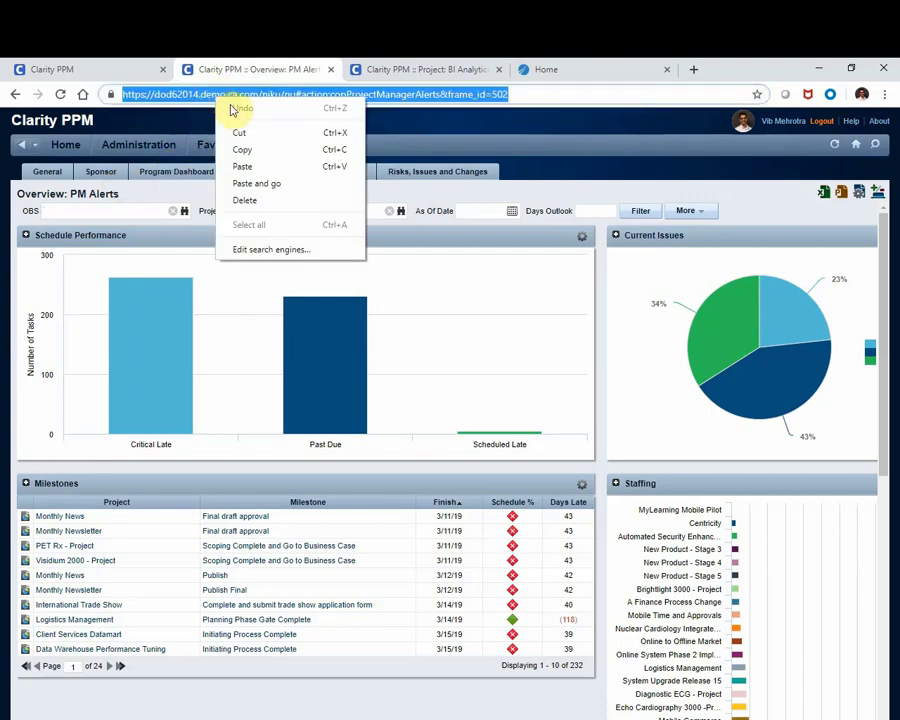
{"action": "left_click", "coordinate": [262, 151]}
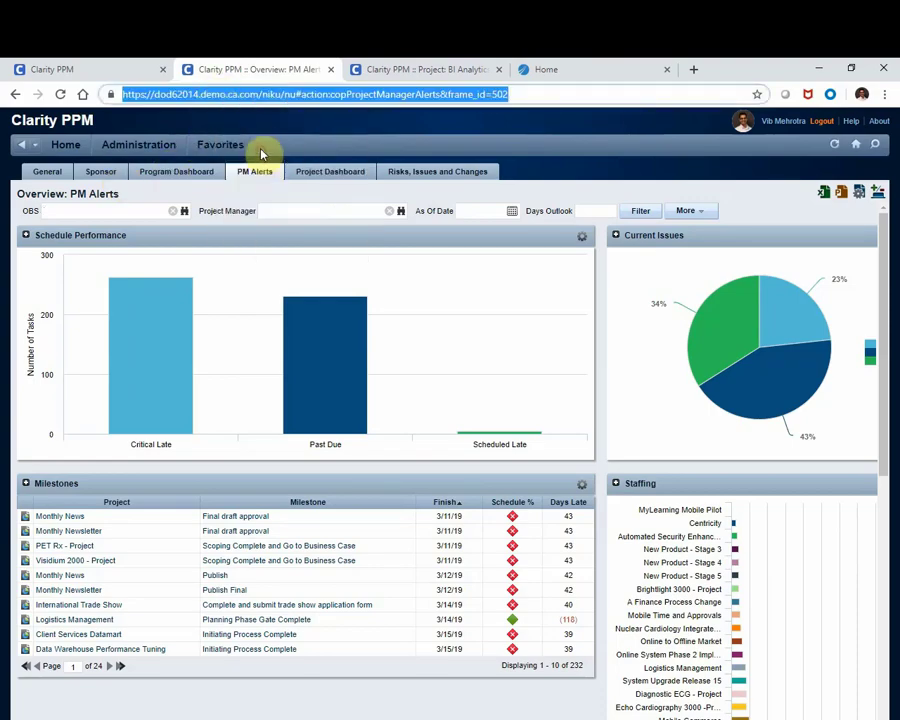
Add a Project Execution link with the pasted PM Alerts address, named 'PM Alerts'.
{"action": "left_click", "coordinate": [118, 72]}
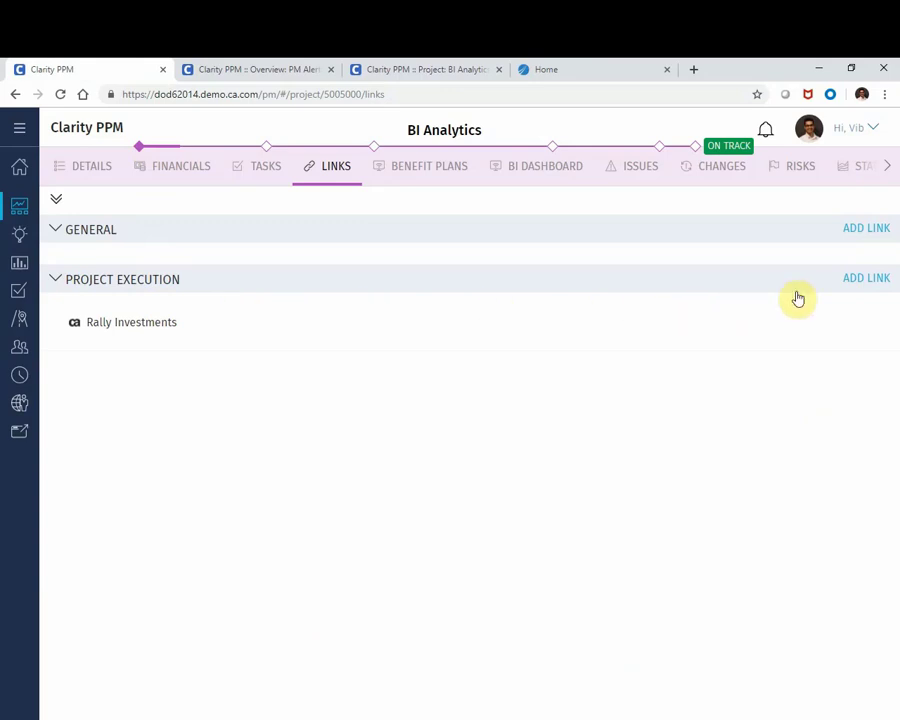
{"action": "left_click", "coordinate": [857, 280]}
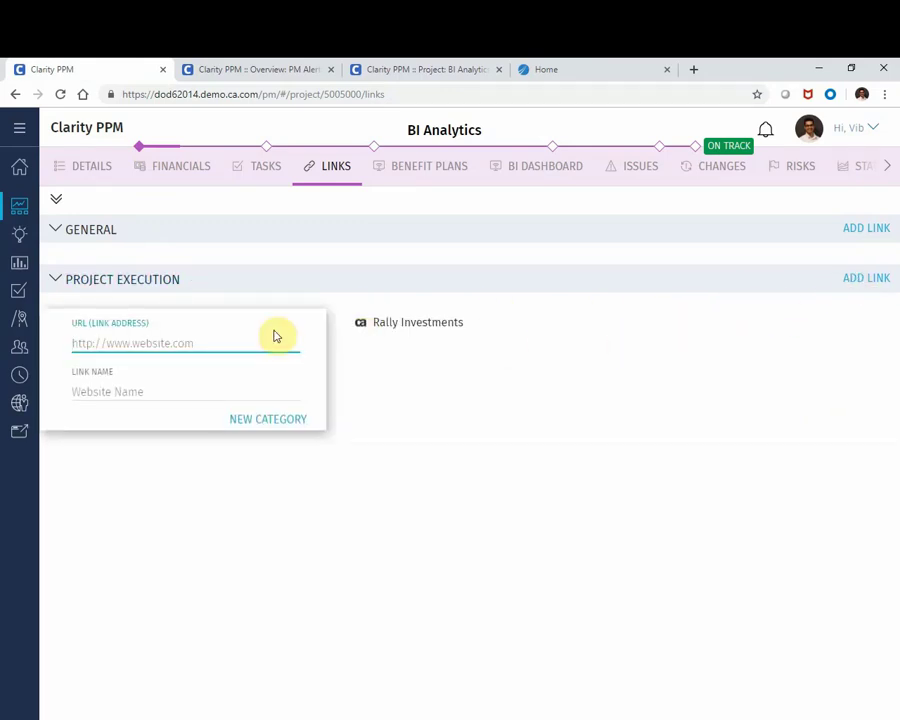
{"action": "right_click", "coordinate": [127, 348]}
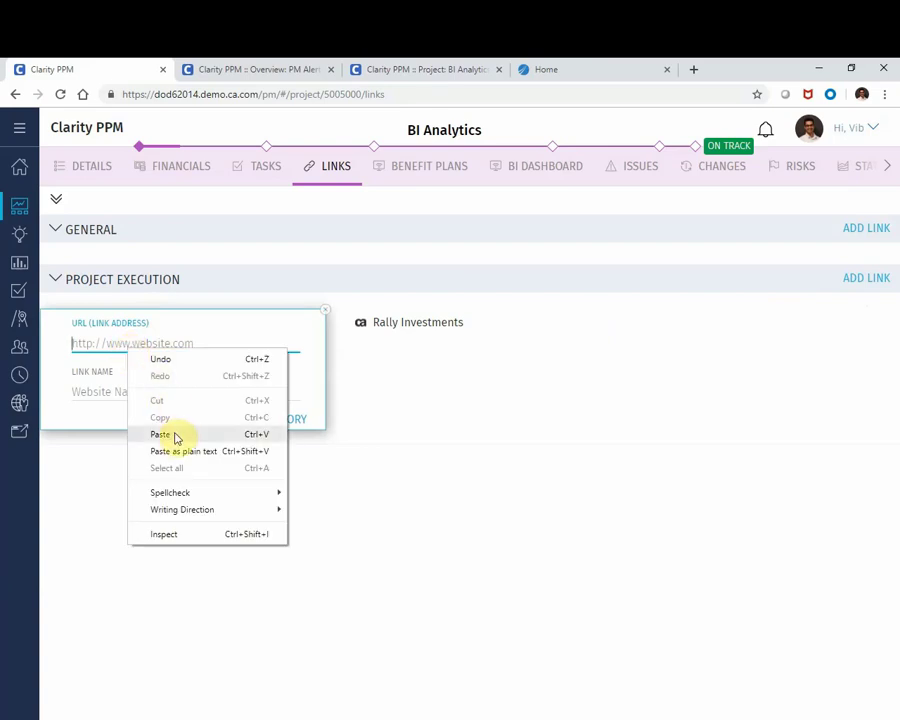
{"action": "left_click", "coordinate": [170, 434]}
{"action": "left_click", "coordinate": [132, 392]}
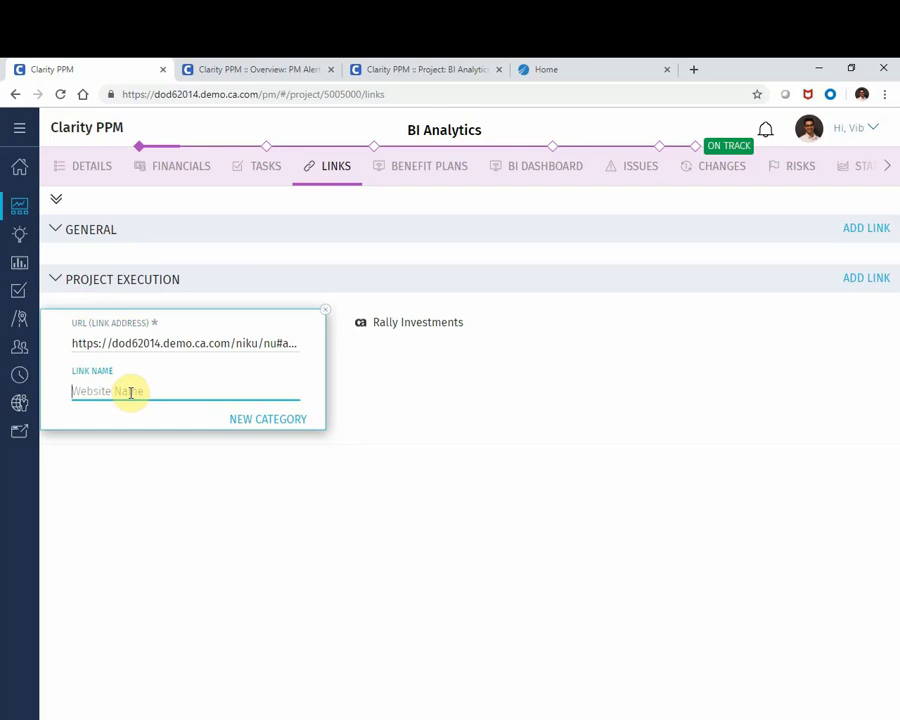
{"action": "type", "text": "PM Alerts"}
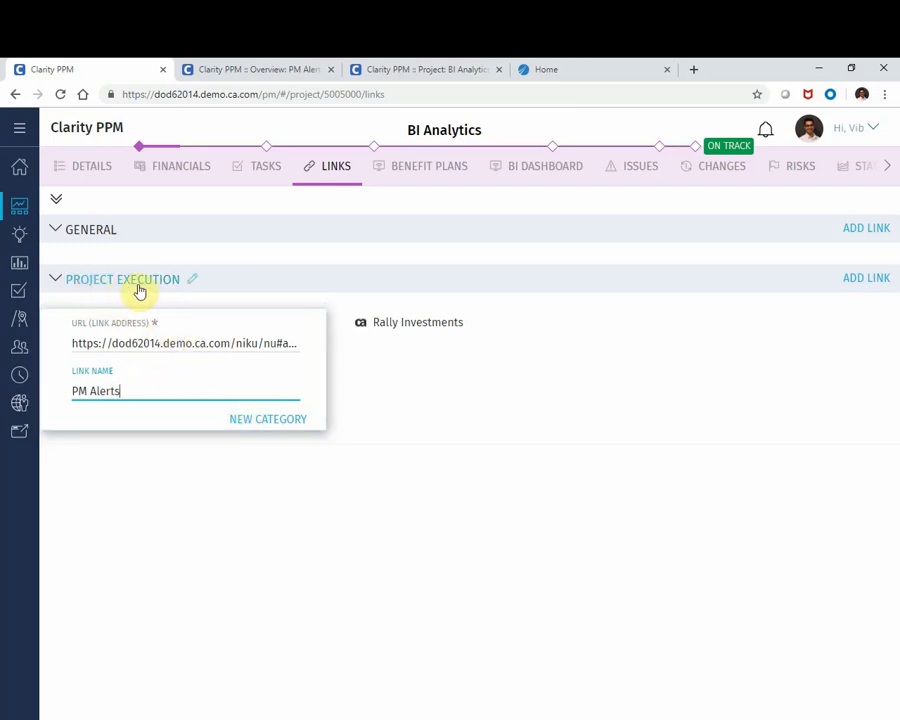
Move PM Alerts into a new category named 'Reports' and close the PM Alerts overview tab.
{"action": "left_click", "coordinate": [267, 419]}
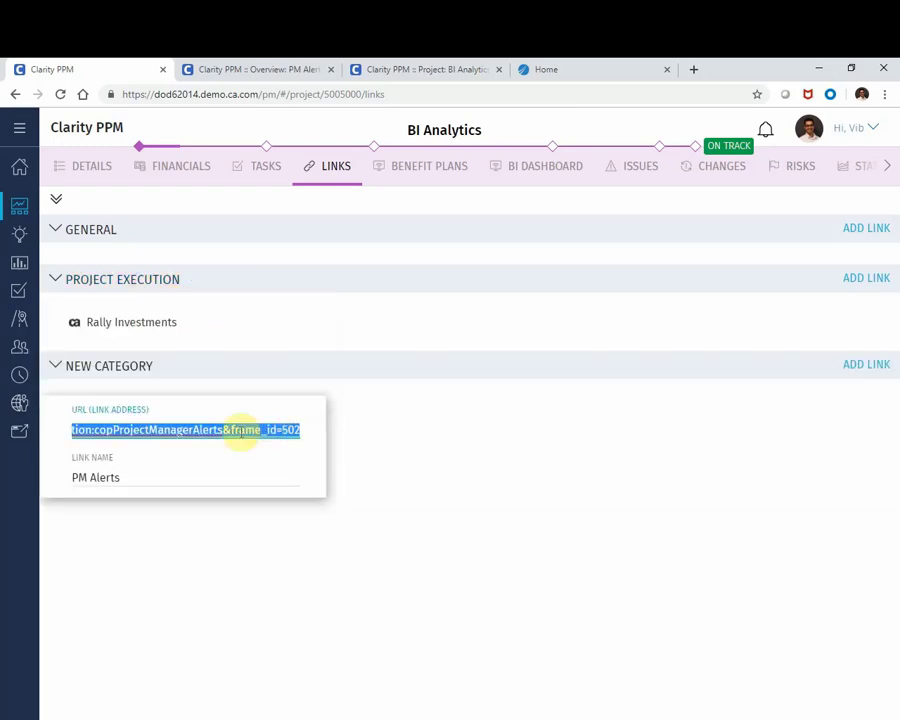
{"action": "left_click", "coordinate": [169, 372]}
{"action": "type", "text": "Reports"}
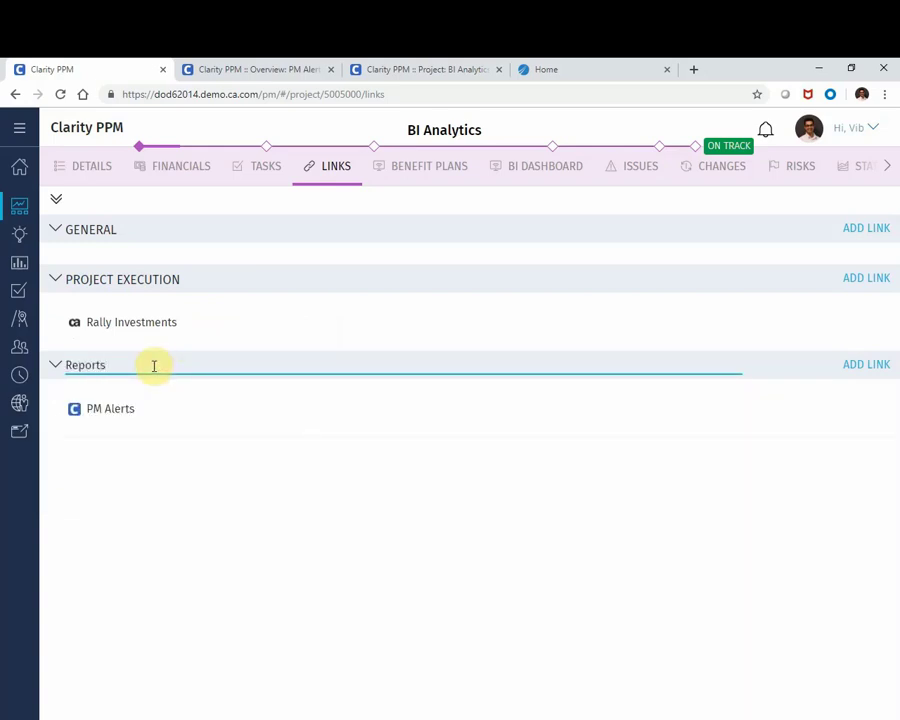
{"action": "left_click", "coordinate": [165, 498]}
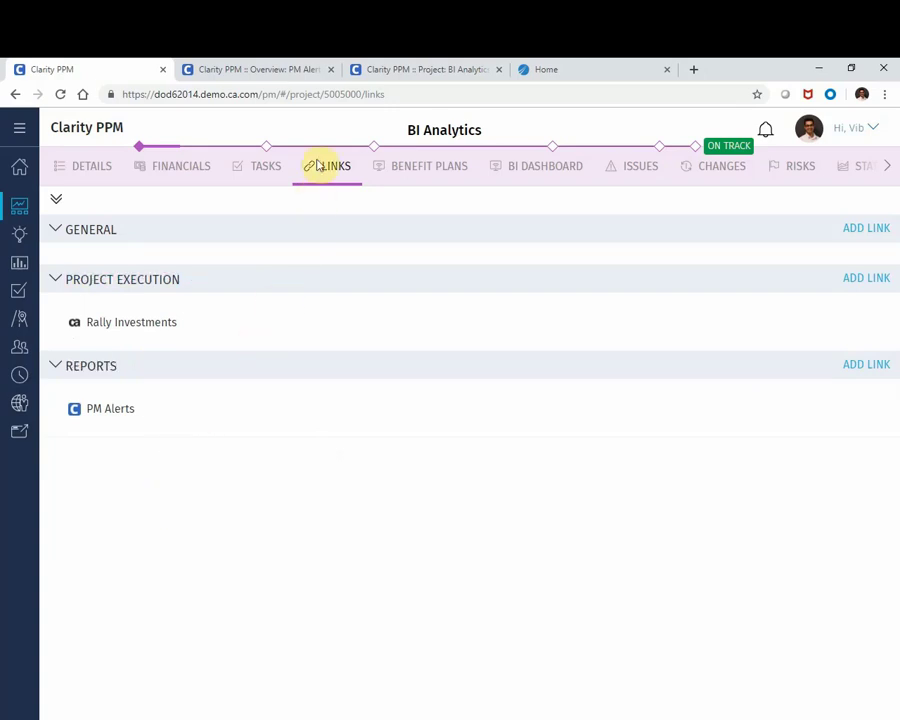
{"action": "left_click", "coordinate": [331, 70]}
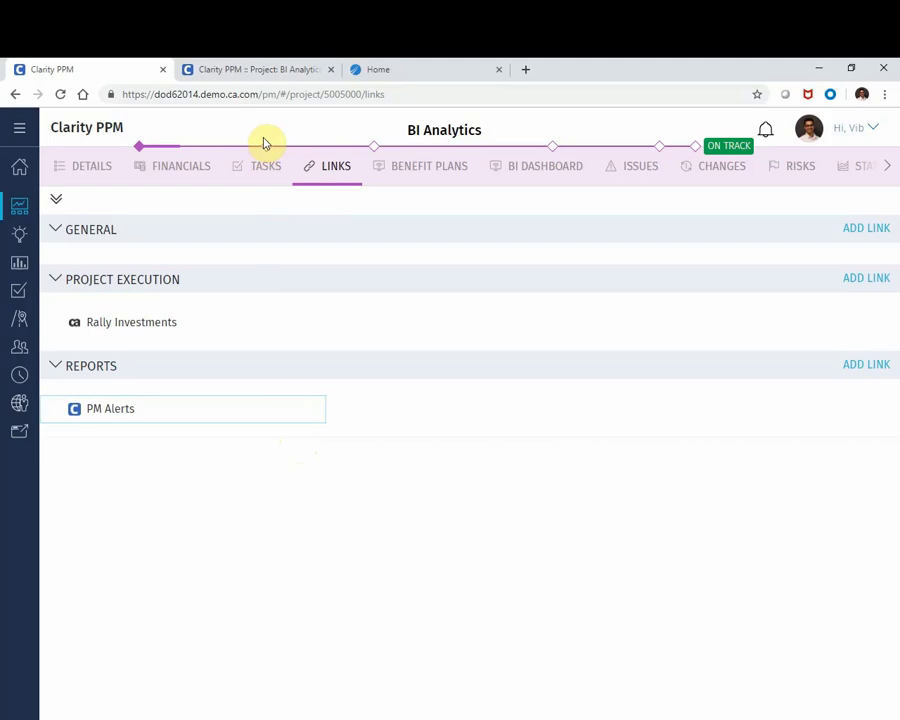
{"action": "left_click", "coordinate": [258, 70]}
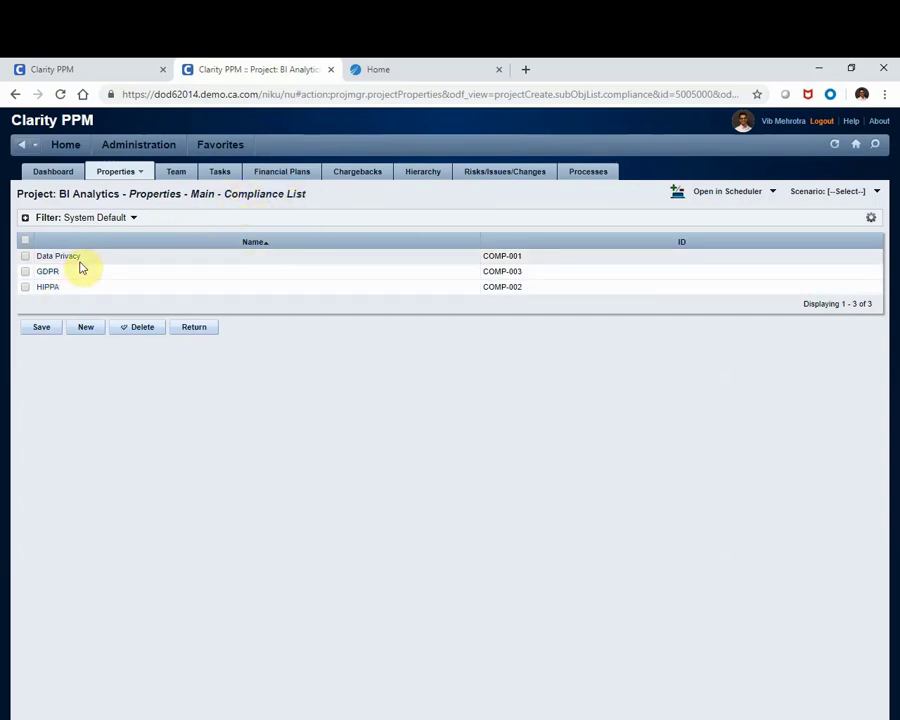
{"action": "left_click", "coordinate": [221, 97]}
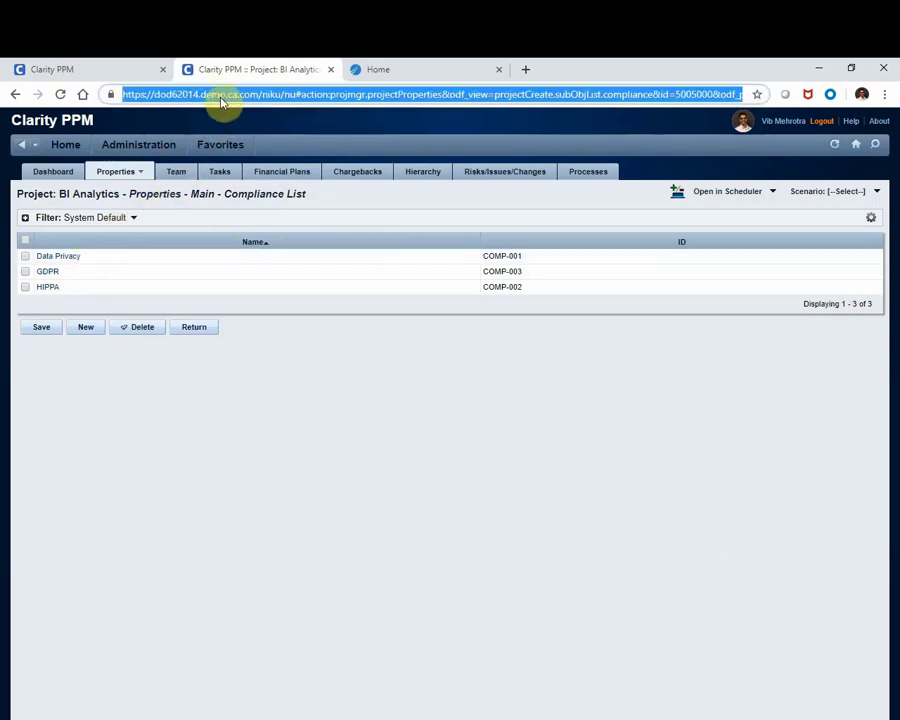
{"action": "left_click", "coordinate": [106, 72]}
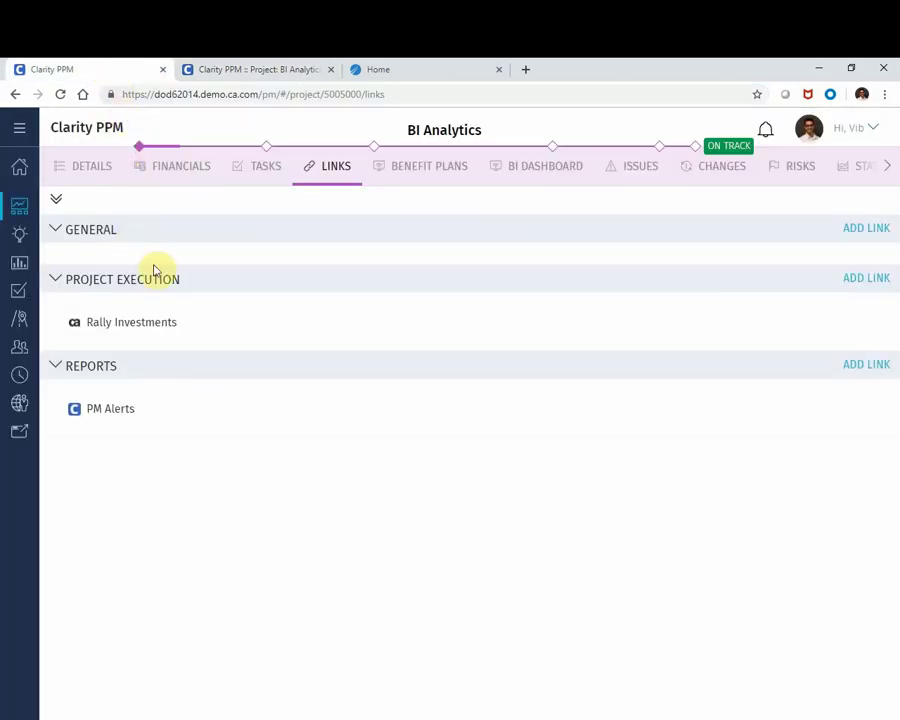
Paste the Compliance list URL into a new Project Execution link, replacing the trailing 5005000 with ${internalID}.
{"action": "left_click", "coordinate": [856, 284]}
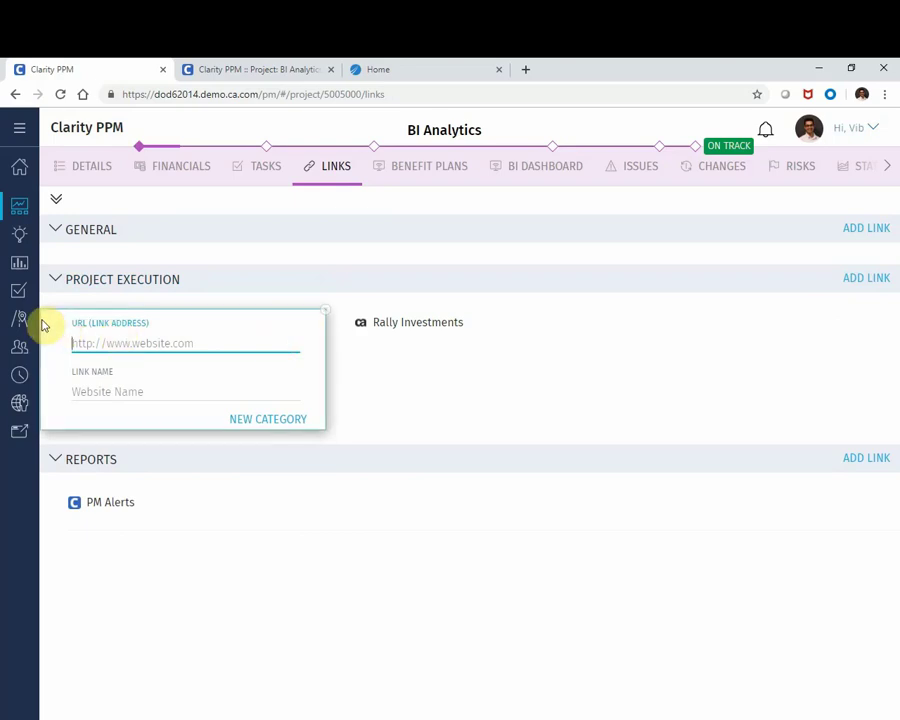
{"action": "key", "text": "ctrl+v"}
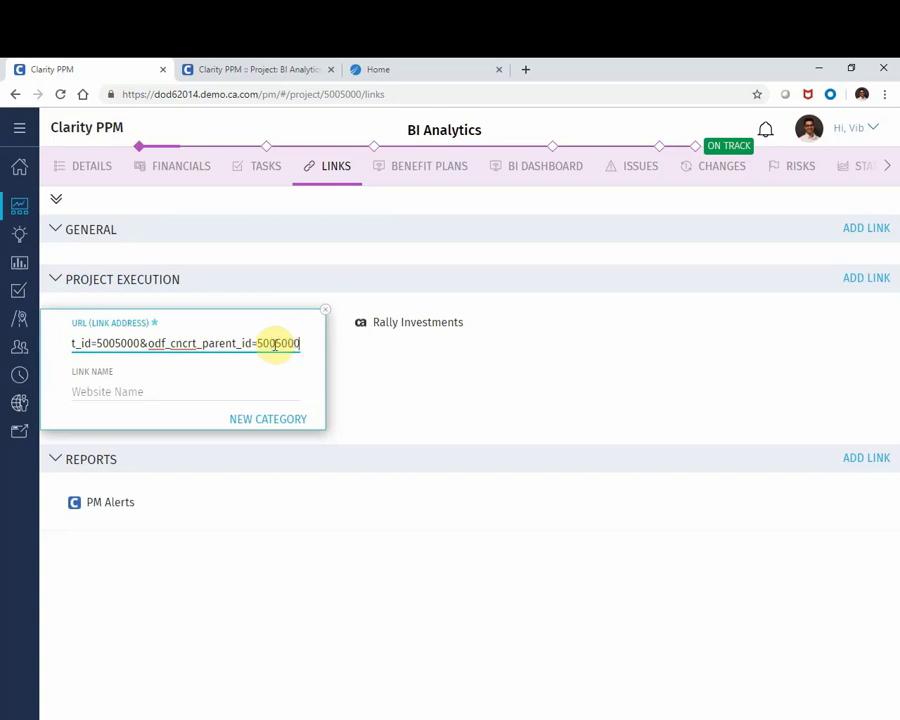
{"action": "left_click_drag", "start_coordinate": [257, 343], "coordinate": [301, 347]}
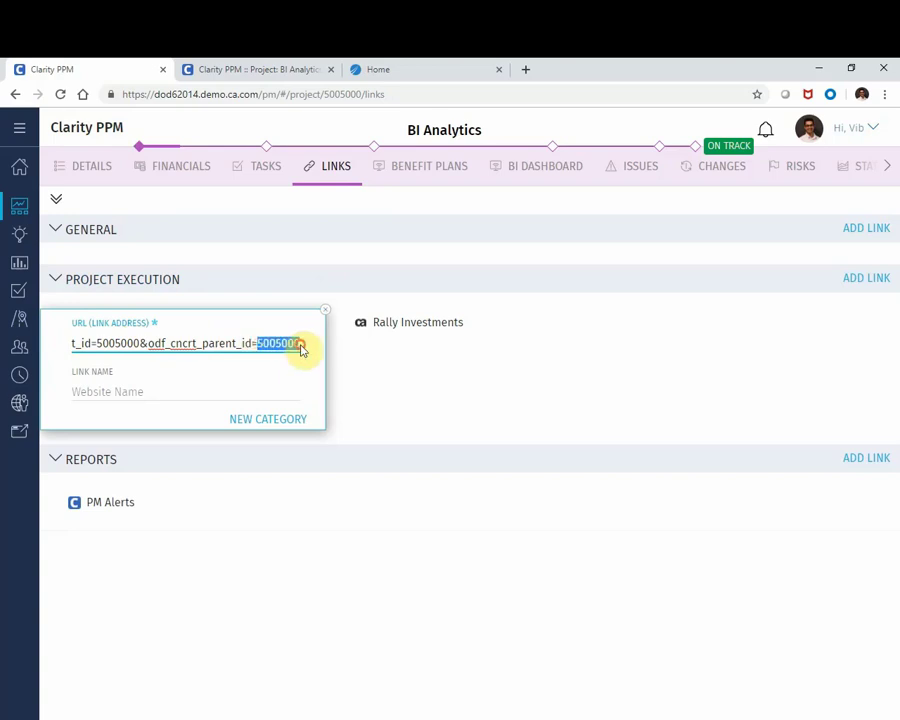
{"action": "type", "text": "$"}
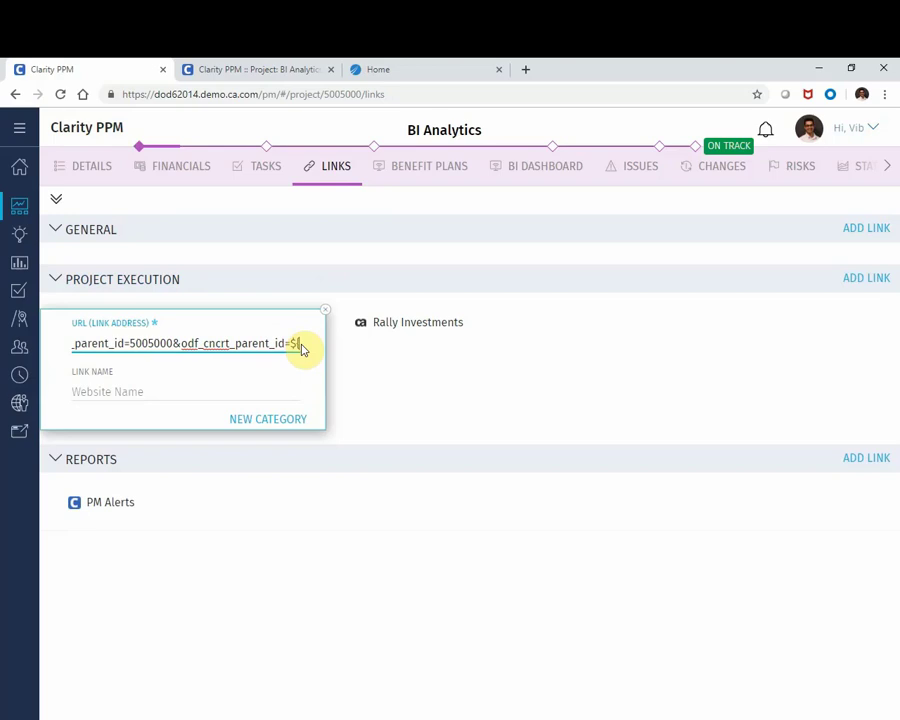
{"action": "type", "text": "{internalID}"}
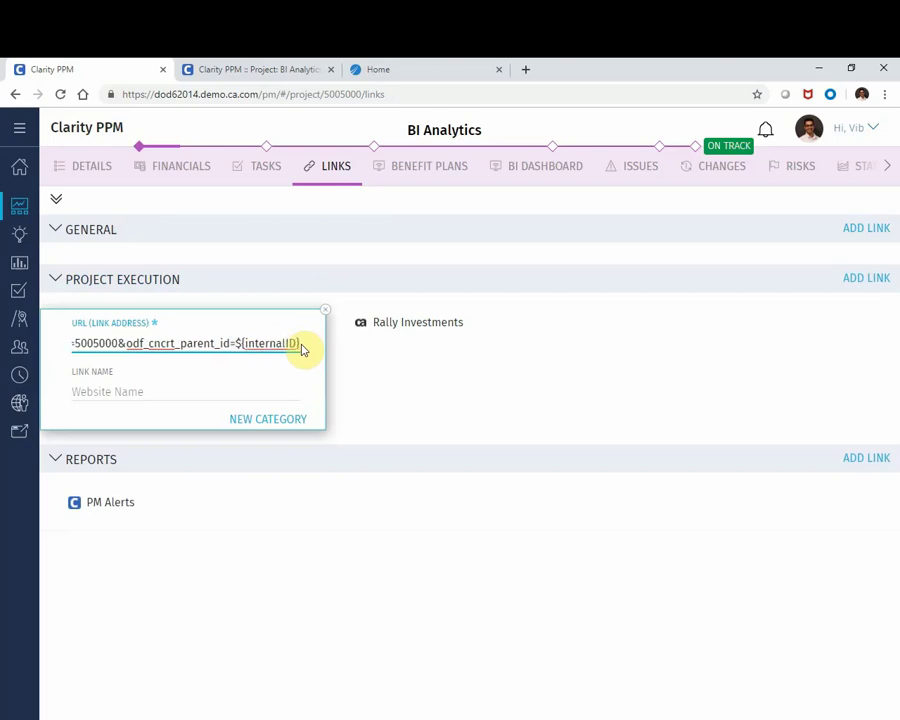
{"action": "key", "text": "shift+Left"}
{"action": "key", "text": "shift+Left"}
{"action": "key", "text": "shift+Left"}
{"action": "key", "text": "shift+Left"}
{"action": "key", "text": "shift+Left"}
{"action": "key", "text": "shift+Left"}
{"action": "key", "text": "shift+Left"}
{"action": "key", "text": "shift+Left"}
{"action": "key", "text": "shift+Left"}
{"action": "key", "text": "shift+Left"}
{"action": "key", "text": "shift+Left"}
{"action": "key", "text": "shift+Left"}
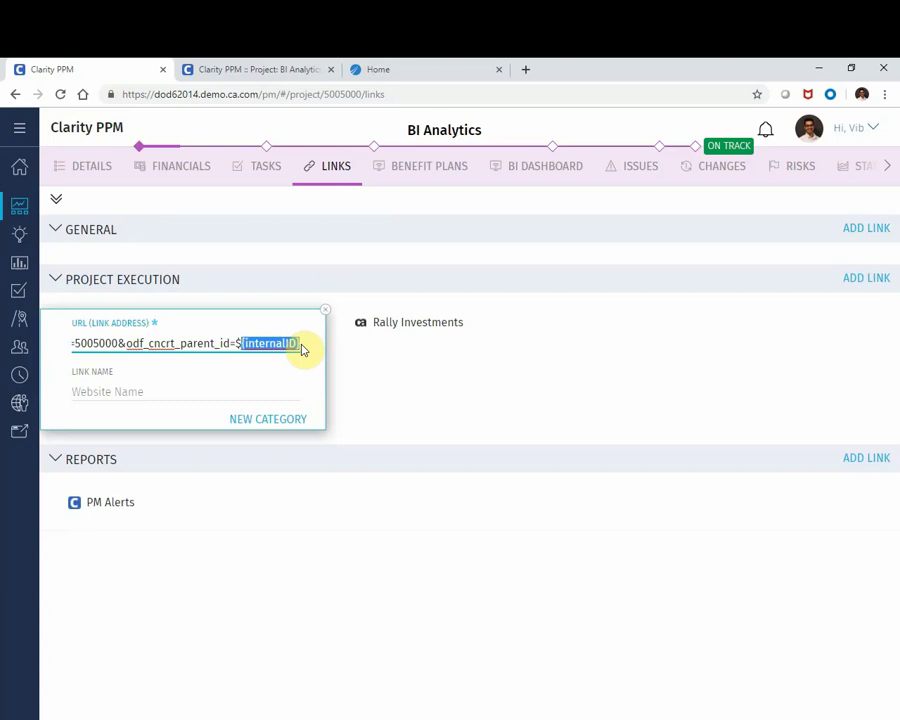
{"action": "key", "text": "shift+Left"}
{"action": "key", "text": "ctrl+c"}
{"action": "key", "text": "Left"}
Replace the remaining hard-coded 5005000 project ids in the URL with ${internalID}.
{"action": "key", "text": "ctrl+Left"}
{"action": "key", "text": "ctrl+Left"}
{"action": "key", "text": "ctrl+Left"}
{"action": "key", "text": "ctrl+Left"}
{"action": "key", "text": "shift+Left"}
{"action": "key", "text": "shift+Left"}
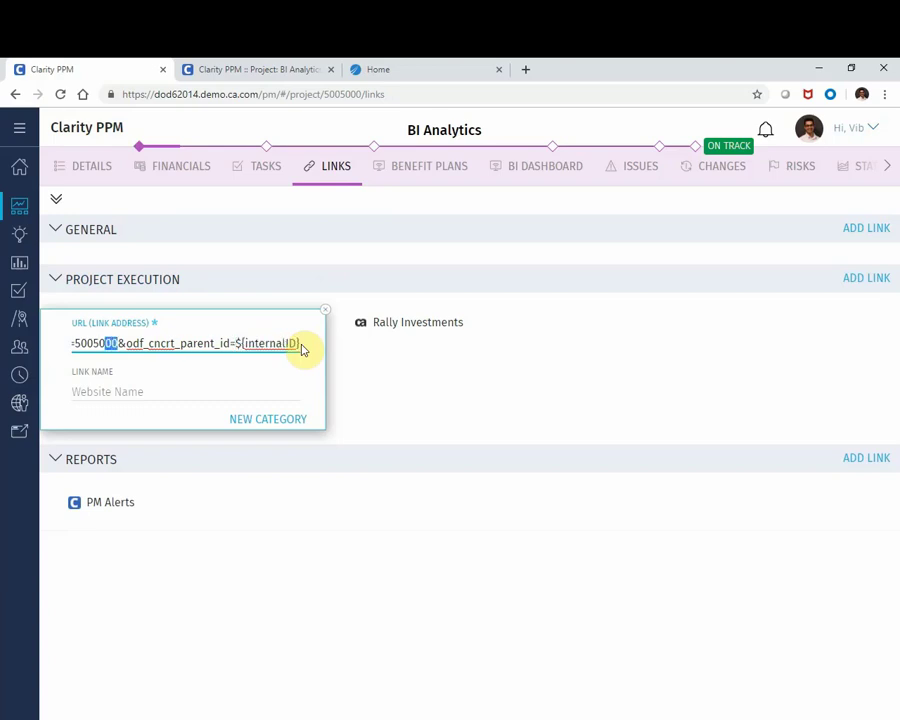
{"action": "key", "text": "shift+Left"}
{"action": "key", "text": "shift+Left"}
{"action": "key", "text": "shift+Left"}
{"action": "key", "text": "shift+Left"}
{"action": "key", "text": "shift+Left"}
{"action": "key", "text": "ctrl+v"}
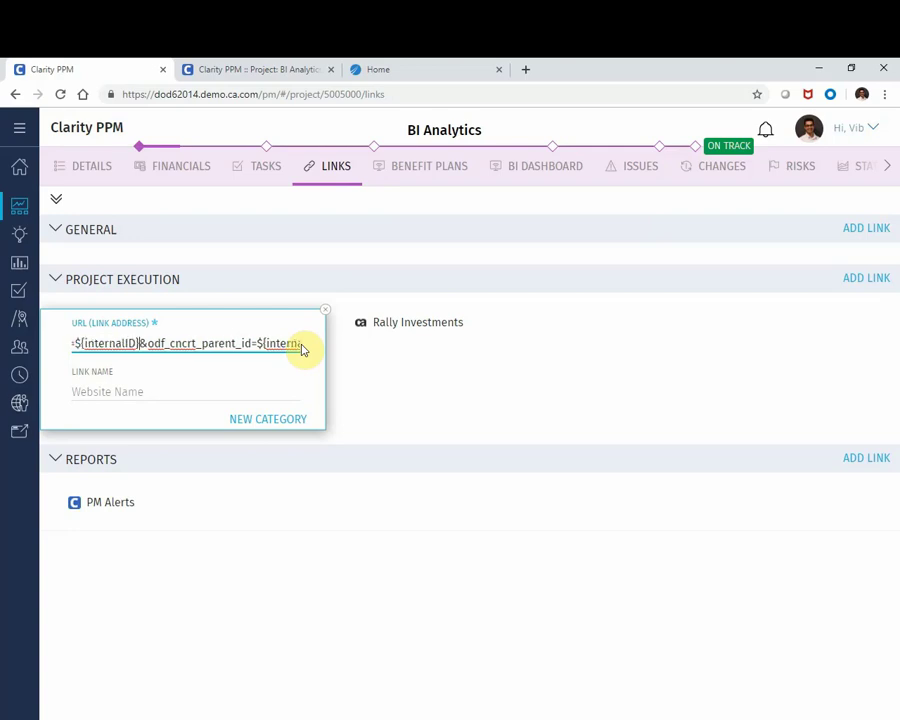
{"action": "key", "text": "ctrl+Left"}
{"action": "key", "text": "ctrl+Left"}
{"action": "key", "text": "ctrl+Left"}
{"action": "key", "text": "ctrl+Left"}
{"action": "key", "text": "ctrl+Left"}
{"action": "key", "text": "ctrl+Left"}
{"action": "key", "text": "ctrl+Left"}
{"action": "key", "text": "ctrl+Left"}
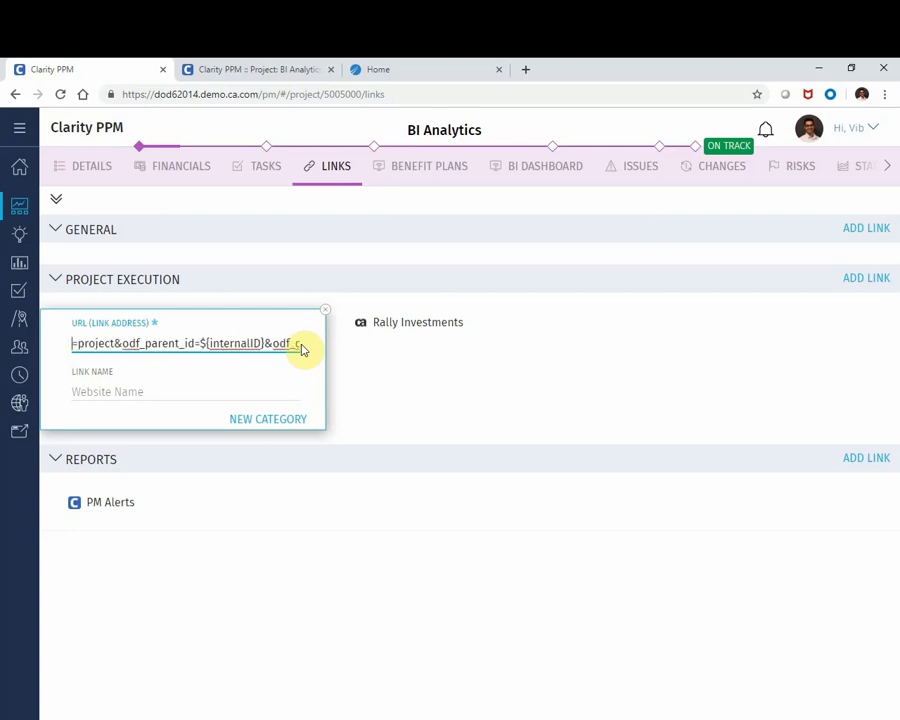
{"action": "key", "text": "Left"}
{"action": "key", "text": "Left"}
{"action": "key", "text": "Left"}
{"action": "key", "text": "Left"}
{"action": "key", "text": "Left"}
{"action": "key", "text": "Left"}
{"action": "key", "text": "Left"}
{"action": "key", "text": "Left"}
{"action": "key", "text": "Left"}
{"action": "key", "text": "Left"}
{"action": "key", "text": "Left"}
{"action": "key", "text": "Left"}
{"action": "key", "text": "Left"}
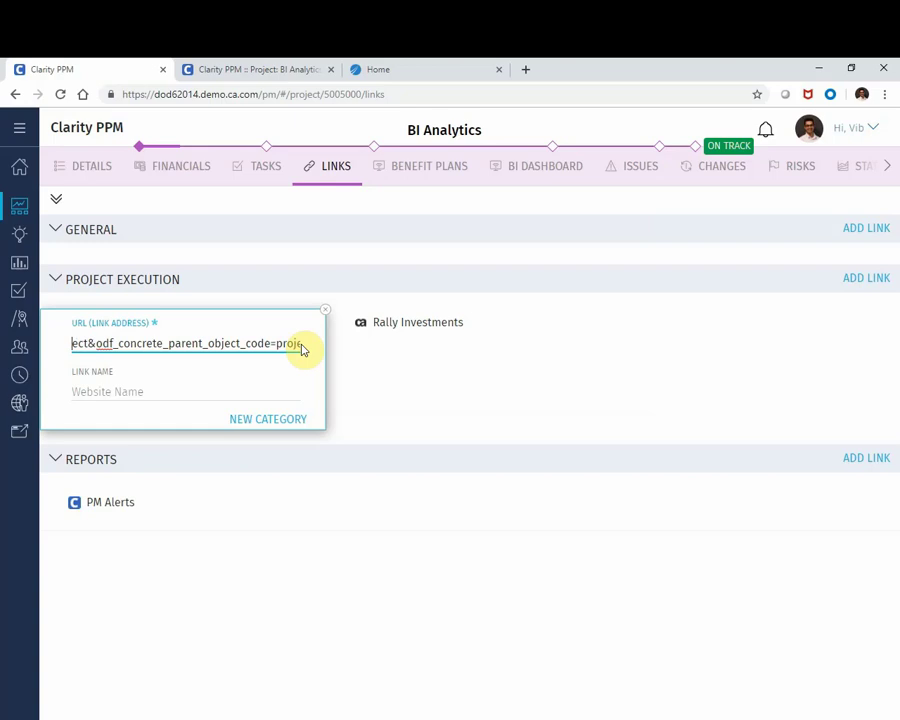
{"action": "key", "text": "Left"}
{"action": "key", "text": "Left"}
{"action": "key", "text": "Left"}
{"action": "key", "text": "Left"}
{"action": "key", "text": "Left"}
{"action": "key", "text": "Left"}
{"action": "key", "text": "Left"}
{"action": "key", "text": "Left"}
{"action": "key", "text": "Left"}
{"action": "key", "text": "Left"}
{"action": "key", "text": "Left"}
{"action": "key", "text": "Left"}
{"action": "key", "text": "Left"}
{"action": "key", "text": "Left"}
{"action": "key", "text": "Left"}
{"action": "key", "text": "Left"}
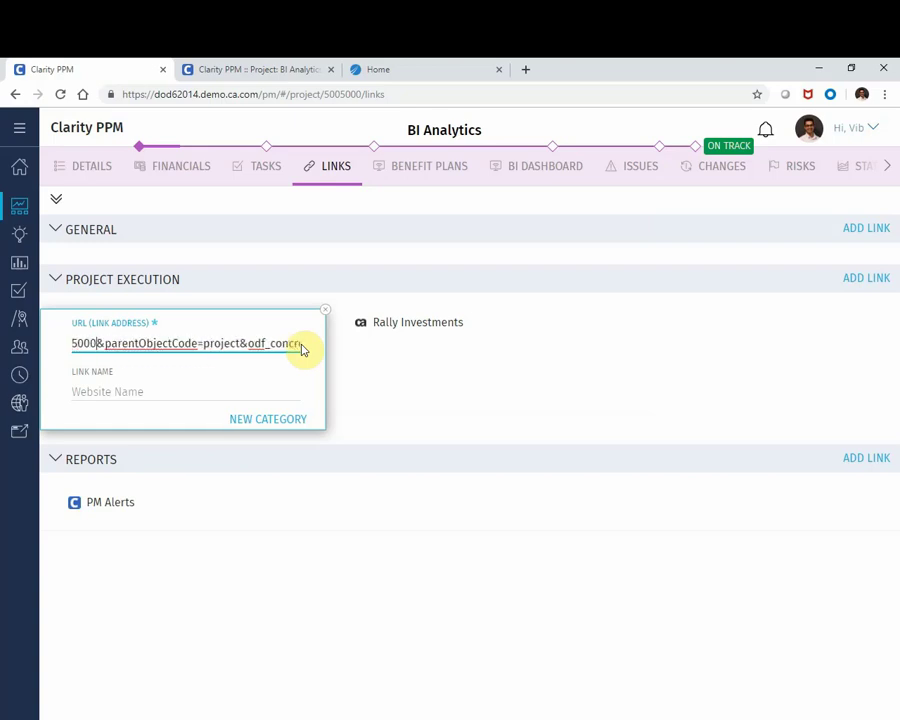
{"action": "key", "text": "shift+Left"}
{"action": "key", "text": "shift+Left"}
{"action": "key", "text": "shift+Left"}
{"action": "key", "text": "shift+Left"}
{"action": "key", "text": "shift+Left"}
{"action": "key", "text": "shift+Left"}
{"action": "key", "text": "shift+Left"}
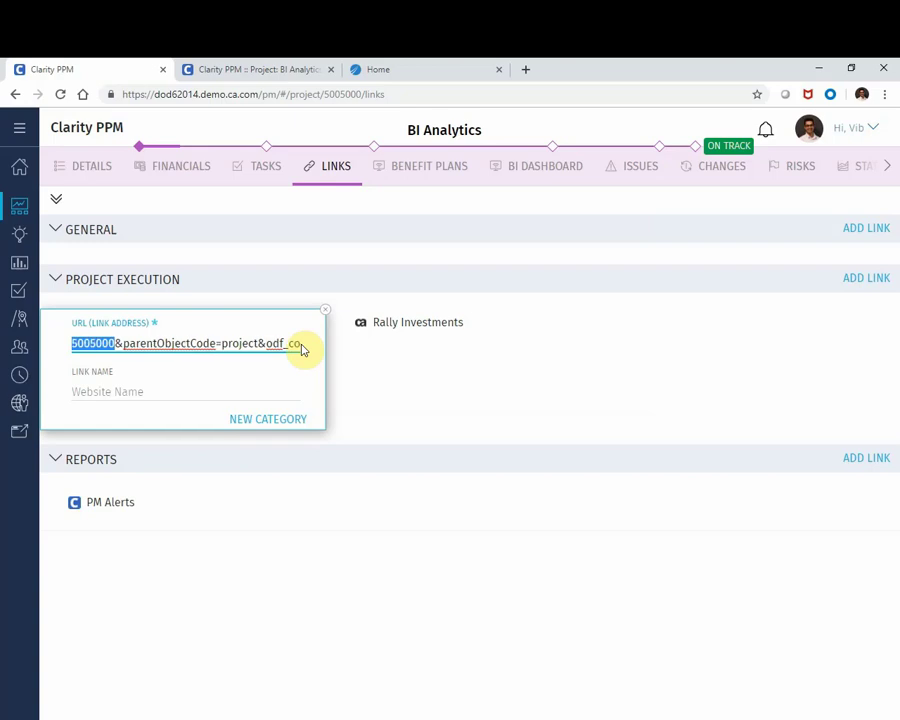
{"action": "key", "text": "ctrl+v"}
{"action": "key", "text": "Left"}
{"action": "key", "text": "Left"}
{"action": "key", "text": "Left"}
{"action": "key", "text": "Left"}
{"action": "key", "text": "Left"}
{"action": "key", "text": "Left"}
{"action": "key", "text": "Left"}
{"action": "key", "text": "Left"}
{"action": "key", "text": "Left"}
{"action": "key", "text": "Left"}
{"action": "key", "text": "Left"}
{"action": "key", "text": "Left"}
{"action": "key", "text": "Left"}
{"action": "key", "text": "Left"}
{"action": "key", "text": "Left"}
{"action": "key", "text": "Left"}
{"action": "key", "text": "Left"}
{"action": "key", "text": "Left"}
{"action": "key", "text": "Left"}
{"action": "key", "text": "Left"}
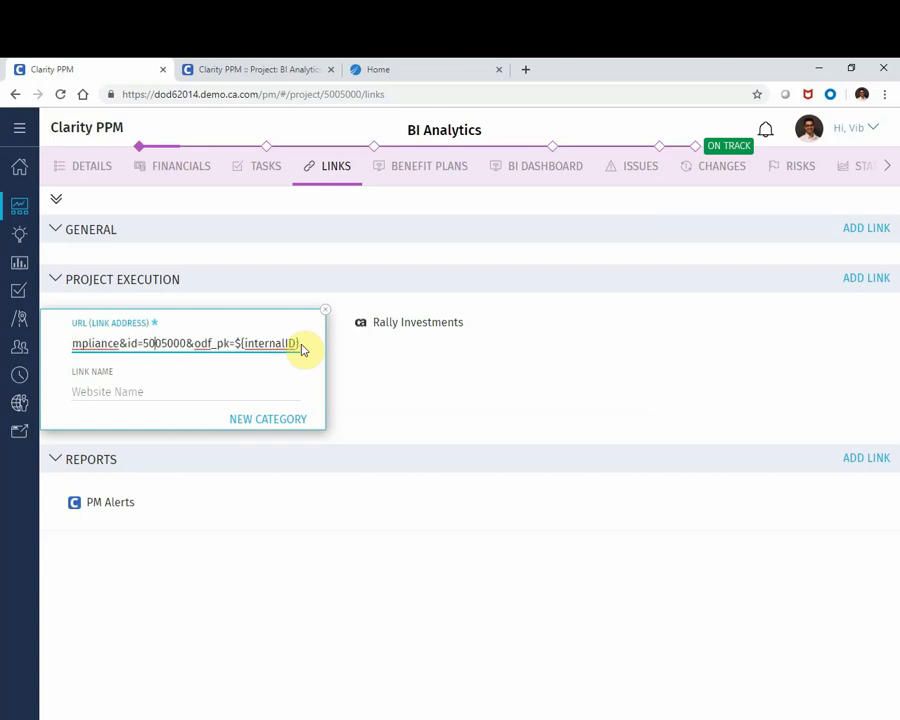
{"action": "key", "text": "Left"}
{"action": "key", "text": "Left"}
{"action": "key", "text": "shift+Right"}
{"action": "key", "text": "shift+Right"}
{"action": "key", "text": "shift+Right"}
{"action": "key", "text": "shift+Right"}
{"action": "key", "text": "shift+Right"}
{"action": "key", "text": "shift+Right"}
{"action": "key", "text": "shift+Right"}
{"action": "key", "text": "ctrl+v"}
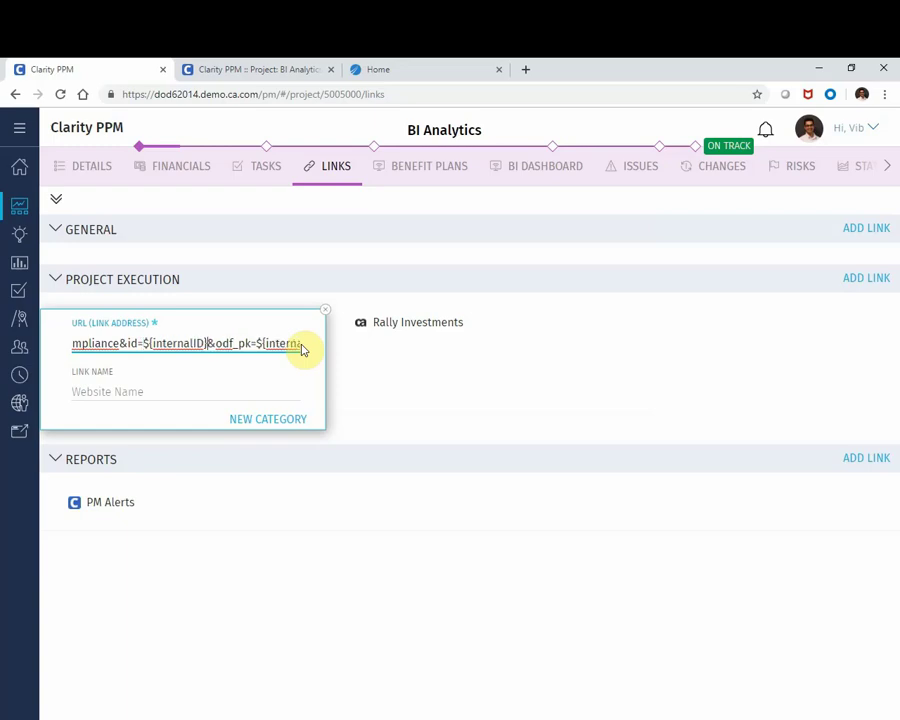
Save the link, then rename it 'Compliance'.
{"action": "left_click", "coordinate": [340, 520]}
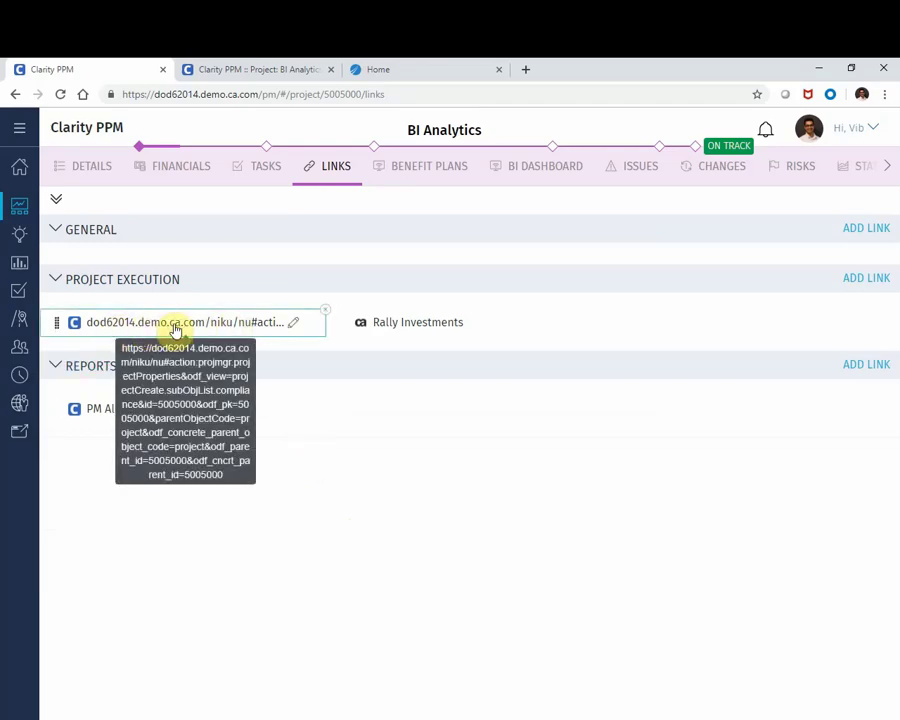
{"action": "left_click", "coordinate": [294, 326]}
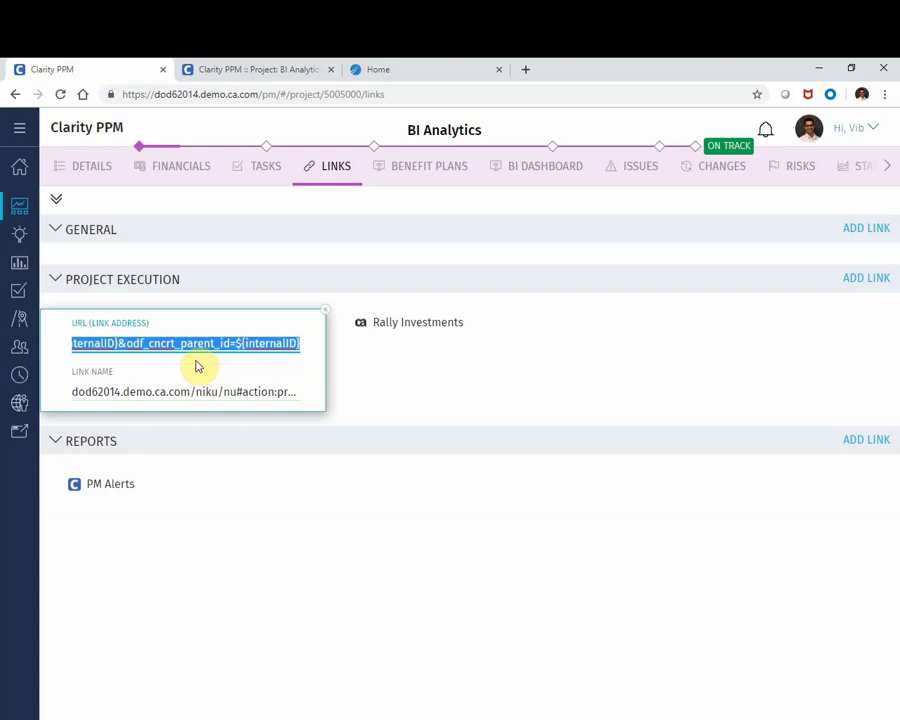
{"action": "left_click", "coordinate": [137, 390]}
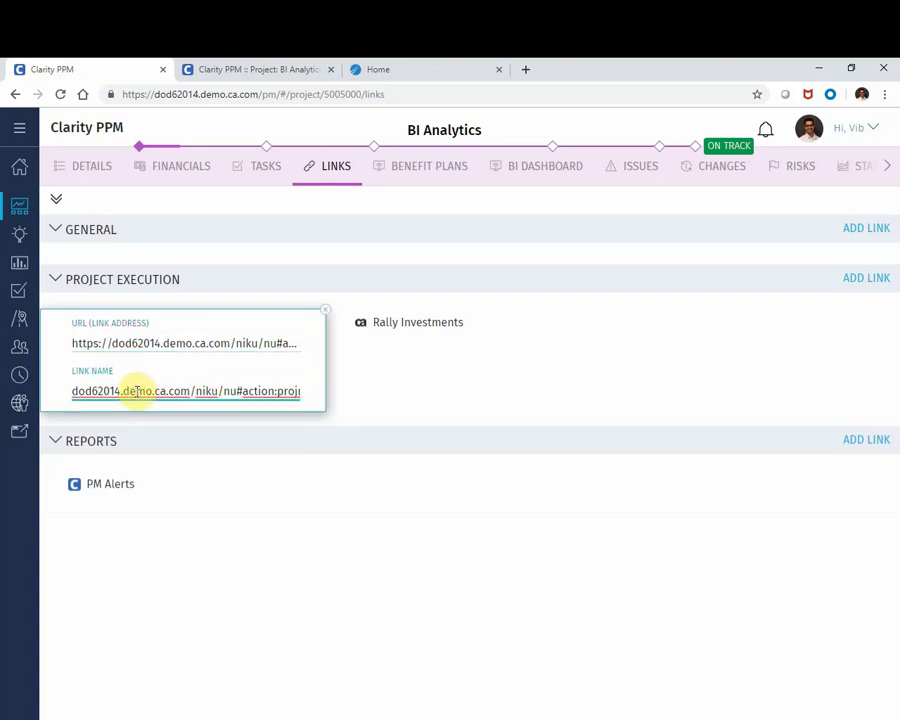
{"action": "key", "text": "ctrl+a"}
{"action": "type", "text": "C"}
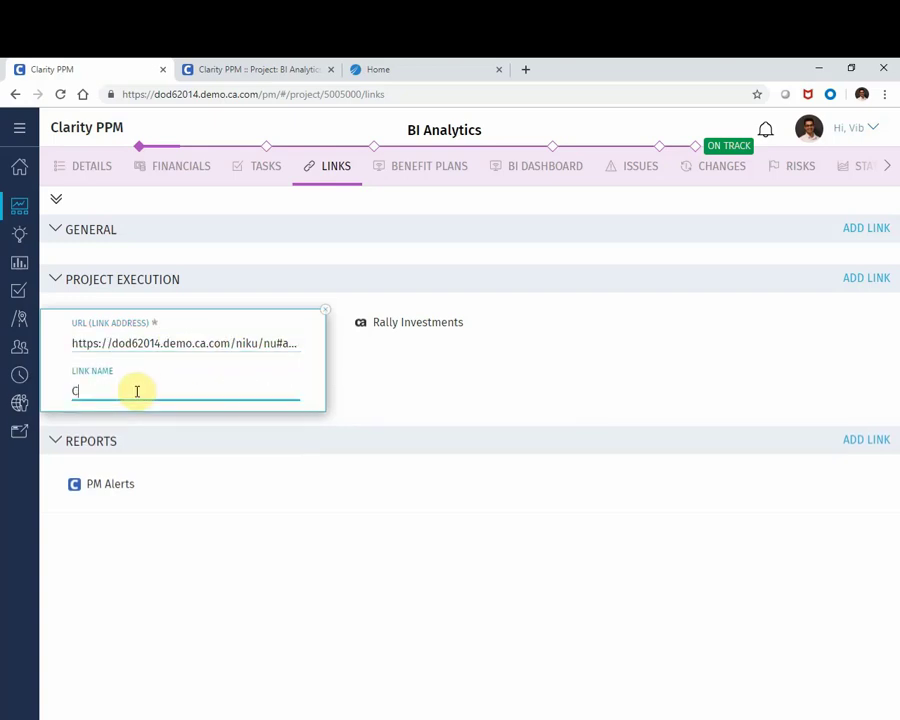
{"action": "type", "text": "ompliance"}
{"action": "left_click", "coordinate": [202, 575]}
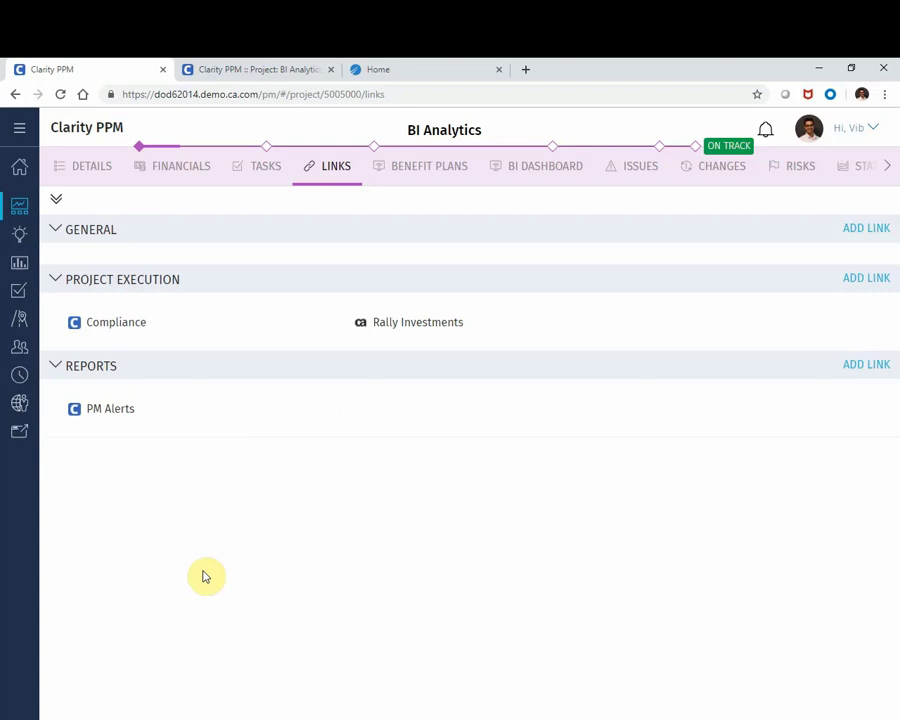
Close the leftover project tab, then check and close the PM Alerts and Compliance pages.
{"action": "left_click", "coordinate": [331, 69]}
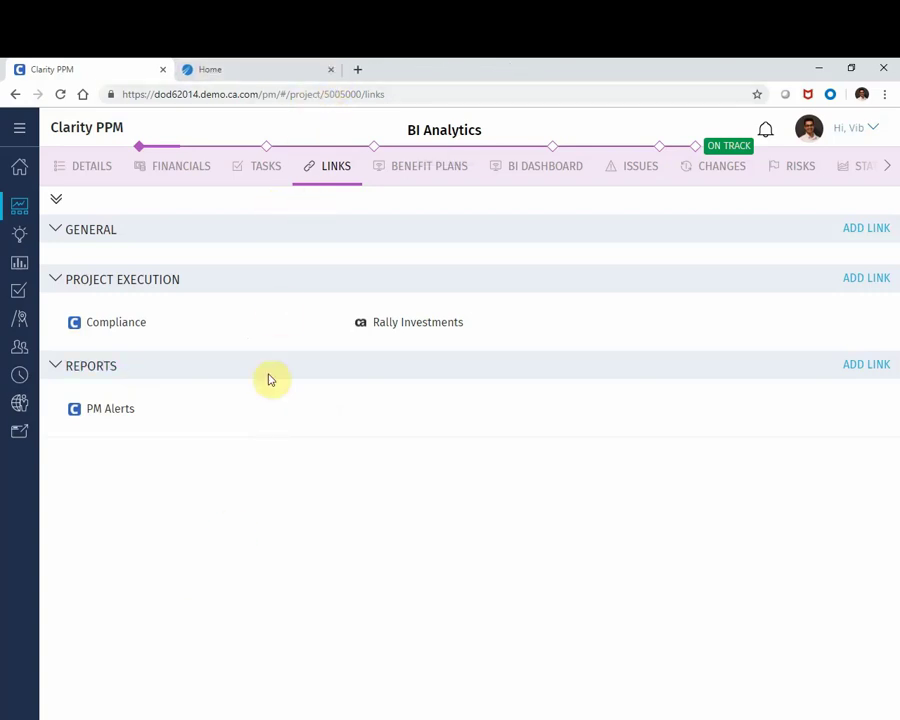
{"action": "mouse_move", "coordinate": [102, 413]}
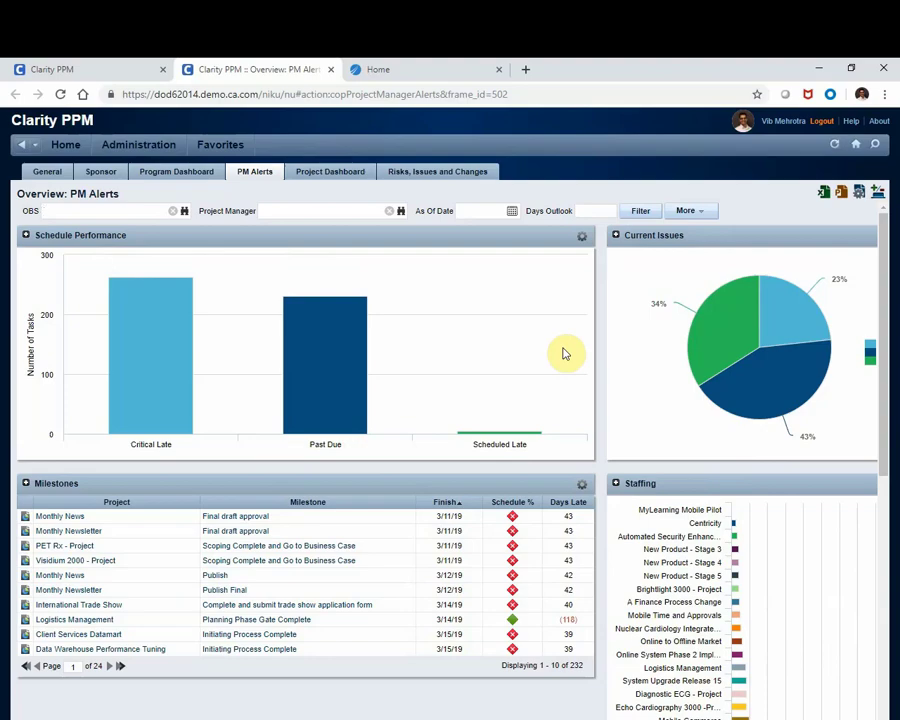
{"action": "left_click", "coordinate": [331, 70]}
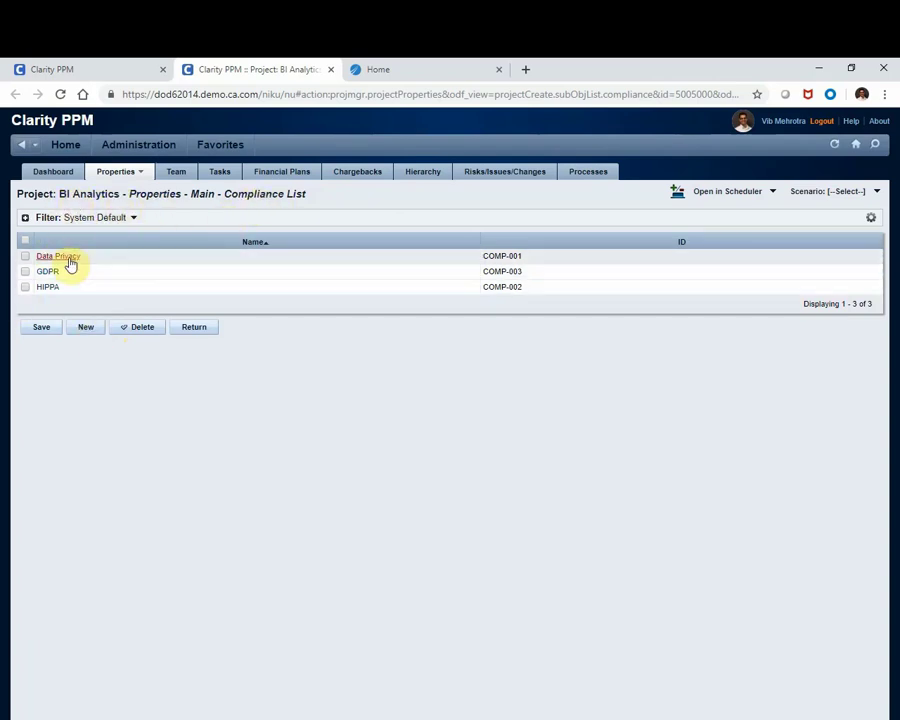
{"action": "left_click", "coordinate": [330, 69]}
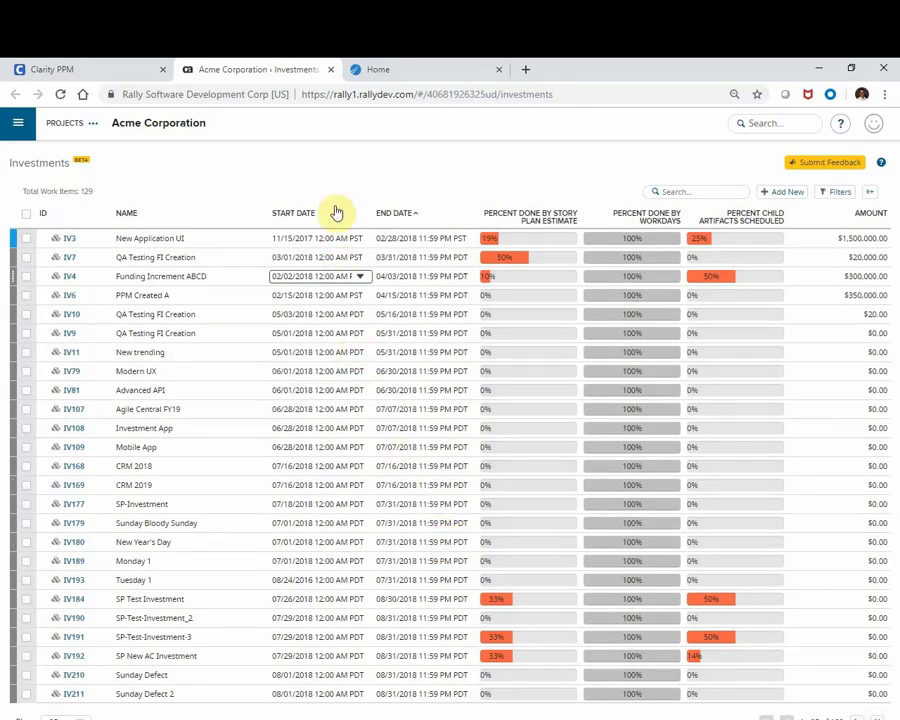
{"action": "left_click", "coordinate": [330, 69]}
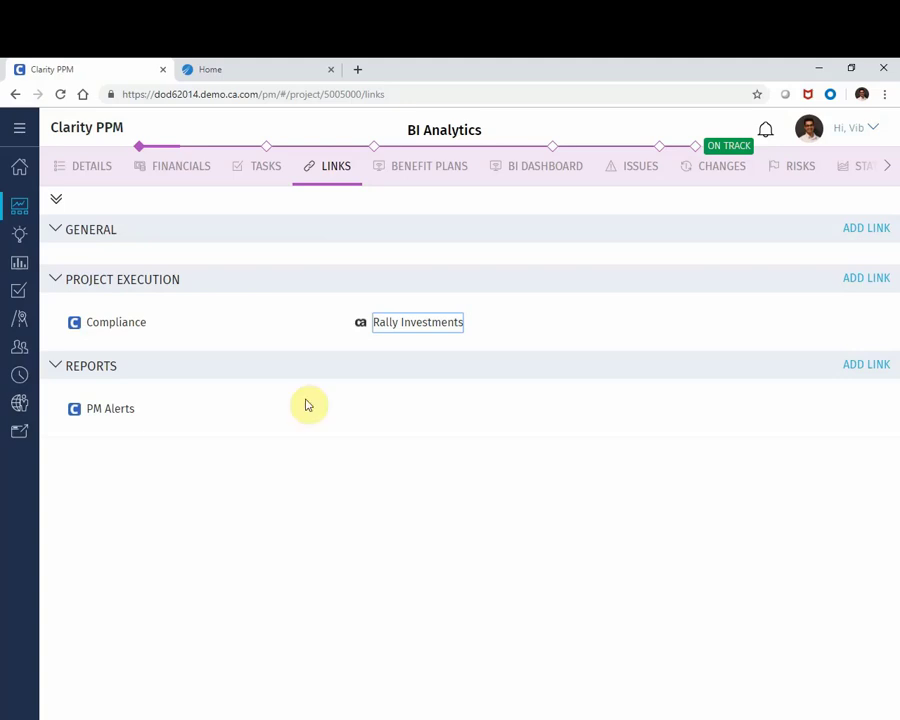
Open the Project Status Summary report from the Jaspersoft repository and copy its web address.
{"action": "left_click", "coordinate": [238, 72]}
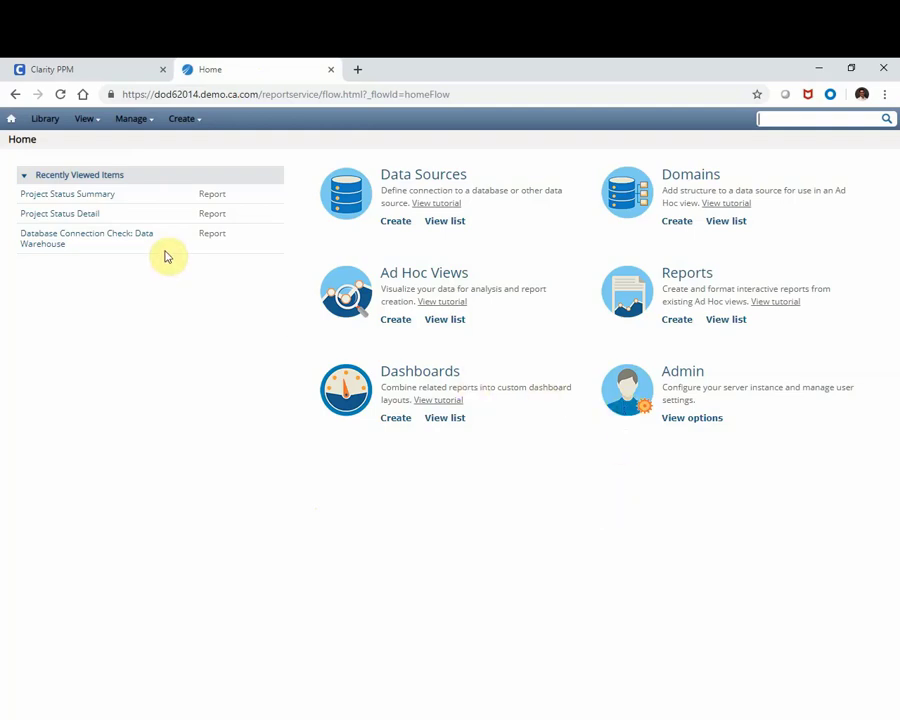
{"action": "left_click", "coordinate": [86, 118]}
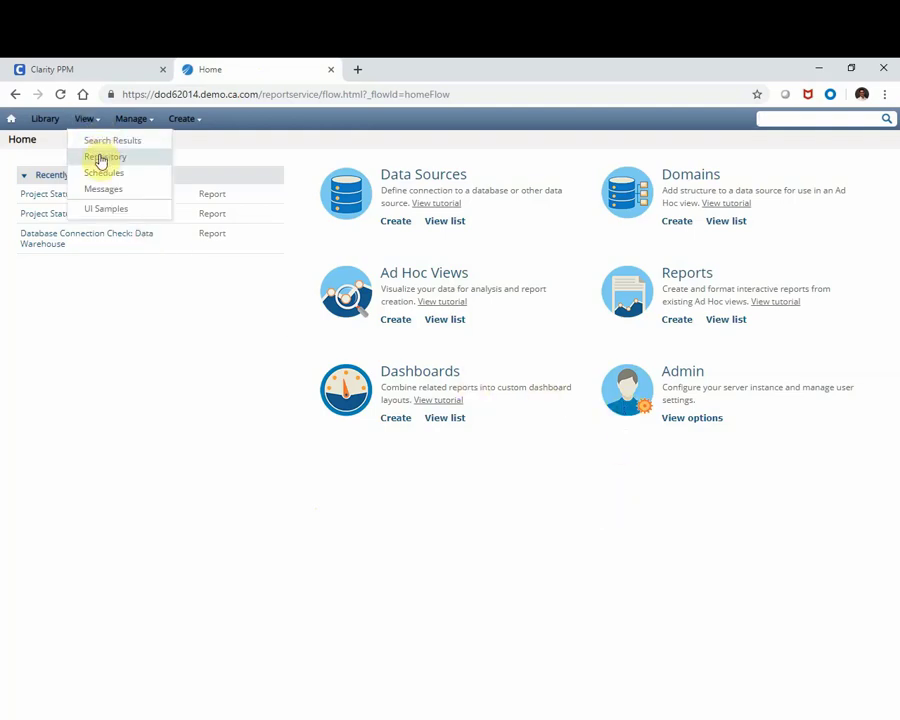
{"action": "left_click", "coordinate": [100, 158]}
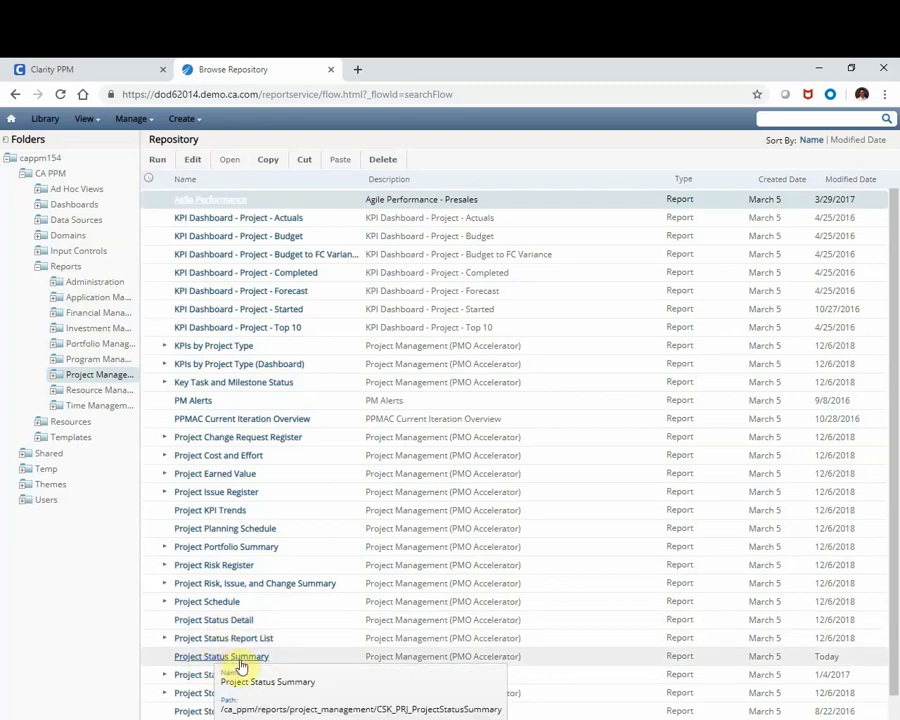
{"action": "left_click", "coordinate": [240, 660]}
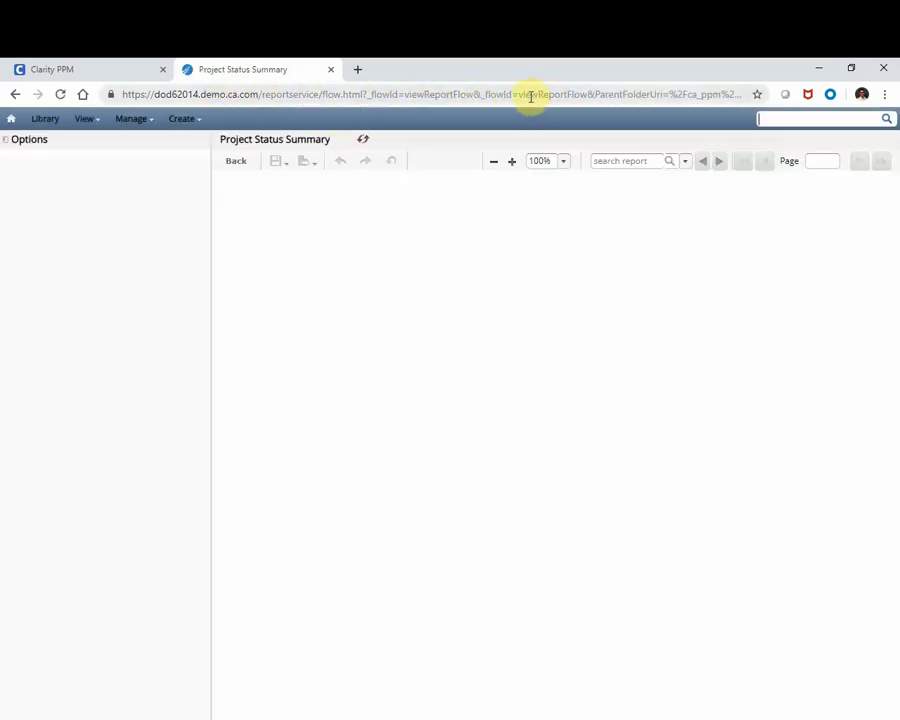
{"action": "left_click", "coordinate": [528, 95]}
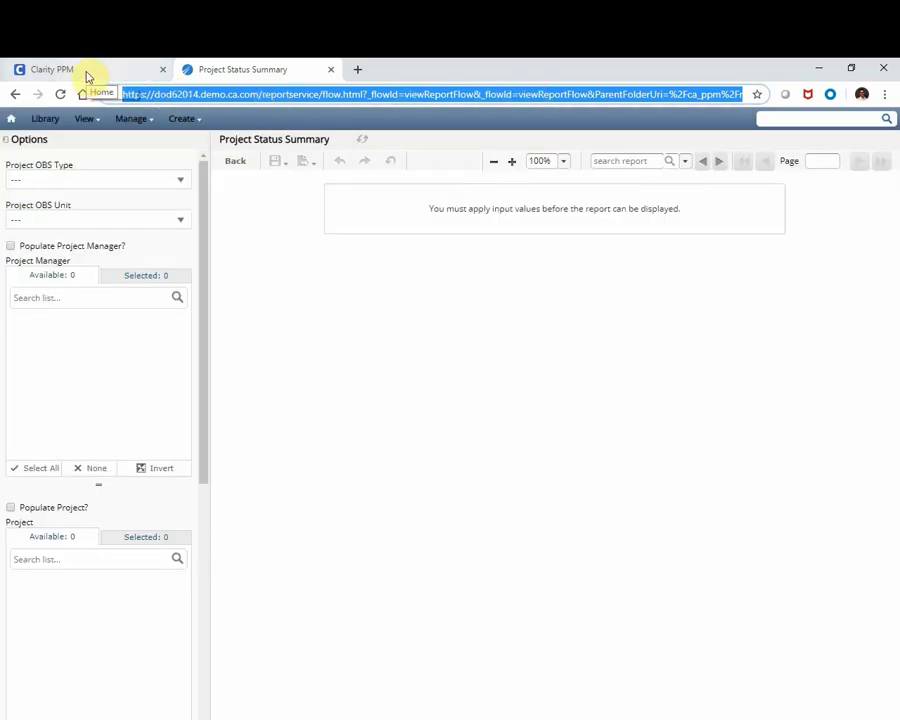
{"action": "left_click", "coordinate": [88, 70]}
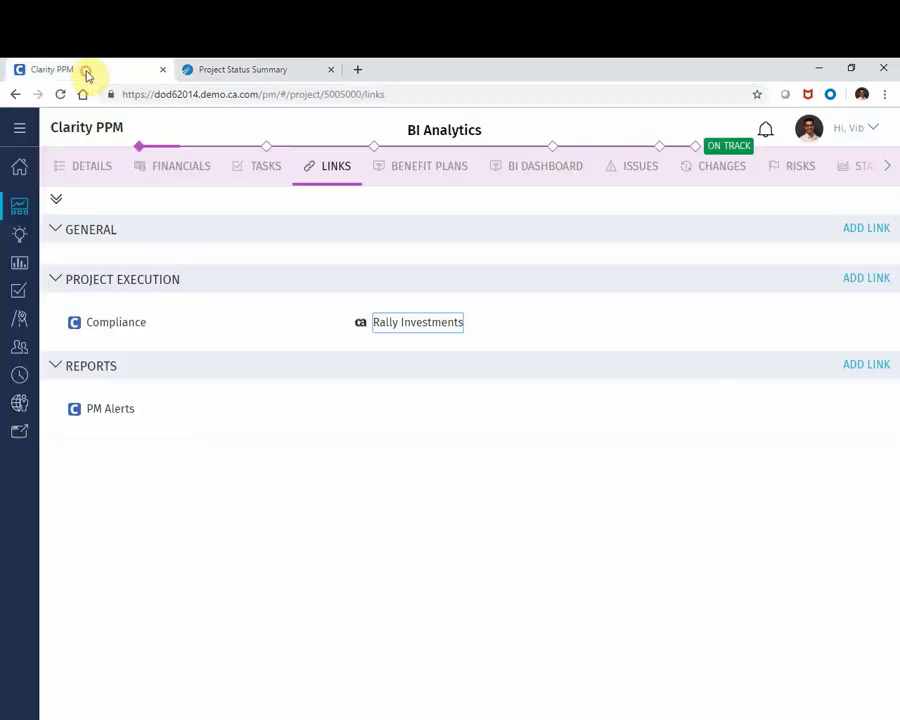
Add a Reports link named 'Project Status Summary' using the pasted report address.
{"action": "left_click", "coordinate": [865, 370]}
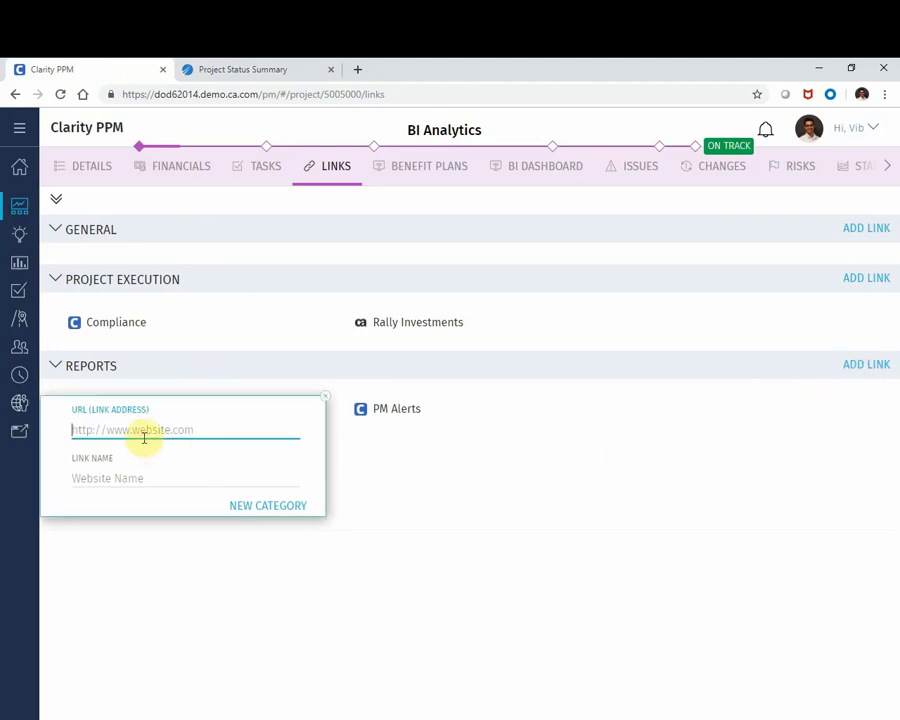
{"action": "key", "text": "ctrl+v"}
{"action": "left_click", "coordinate": [134, 472]}
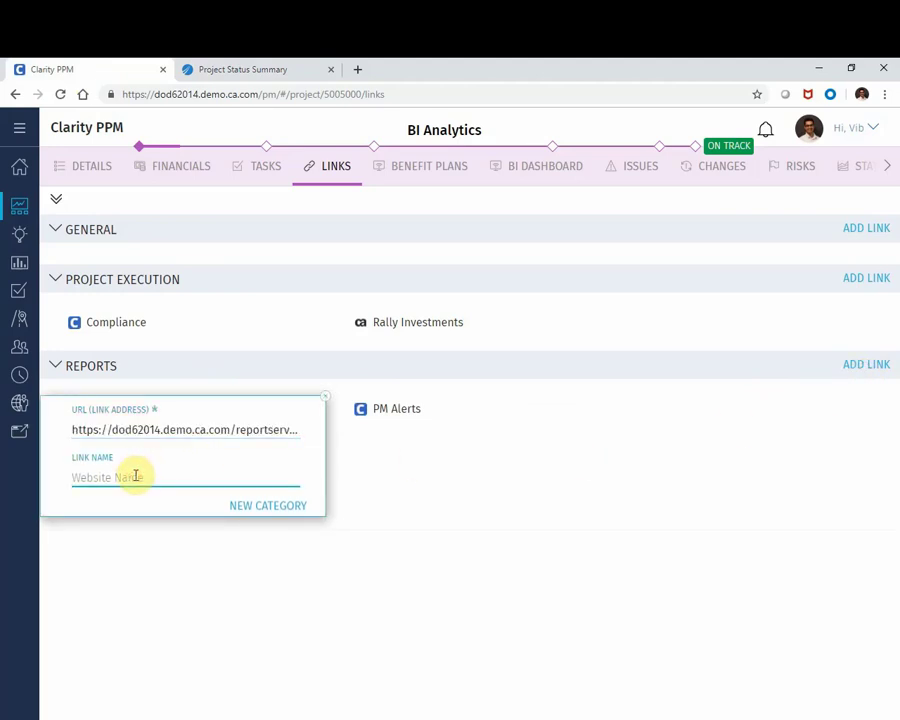
{"action": "type", "text": "Project Status Summary"}
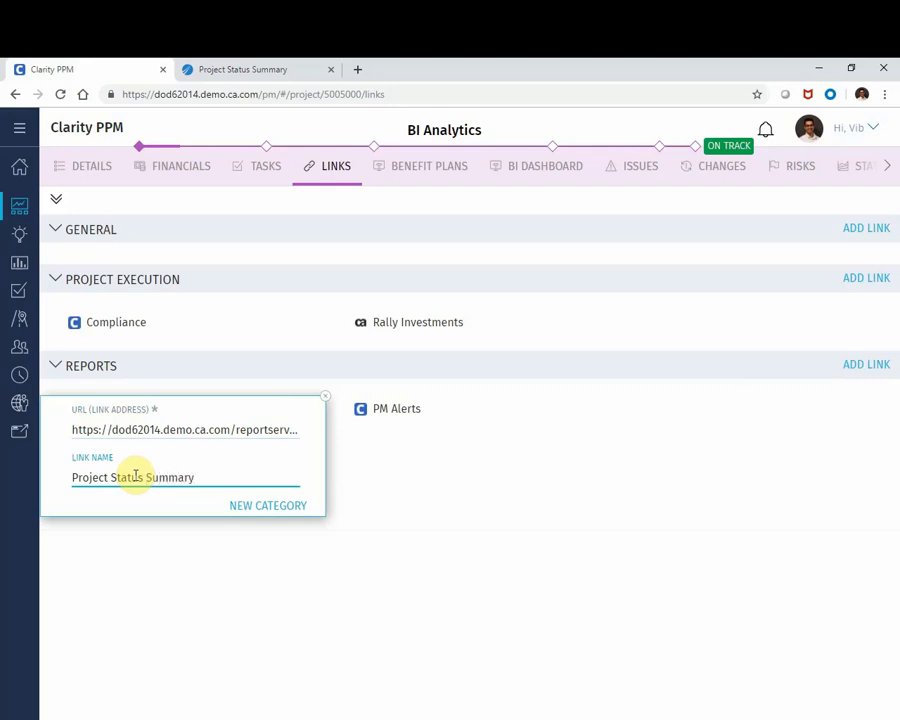
{"action": "left_click", "coordinate": [249, 573]}
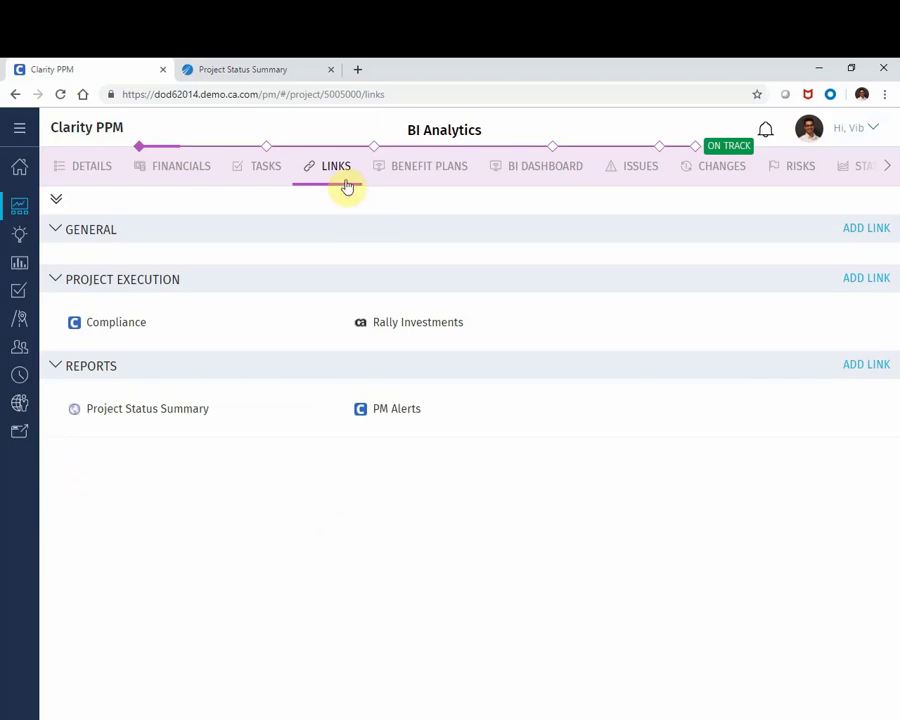
{"action": "left_click", "coordinate": [264, 71]}
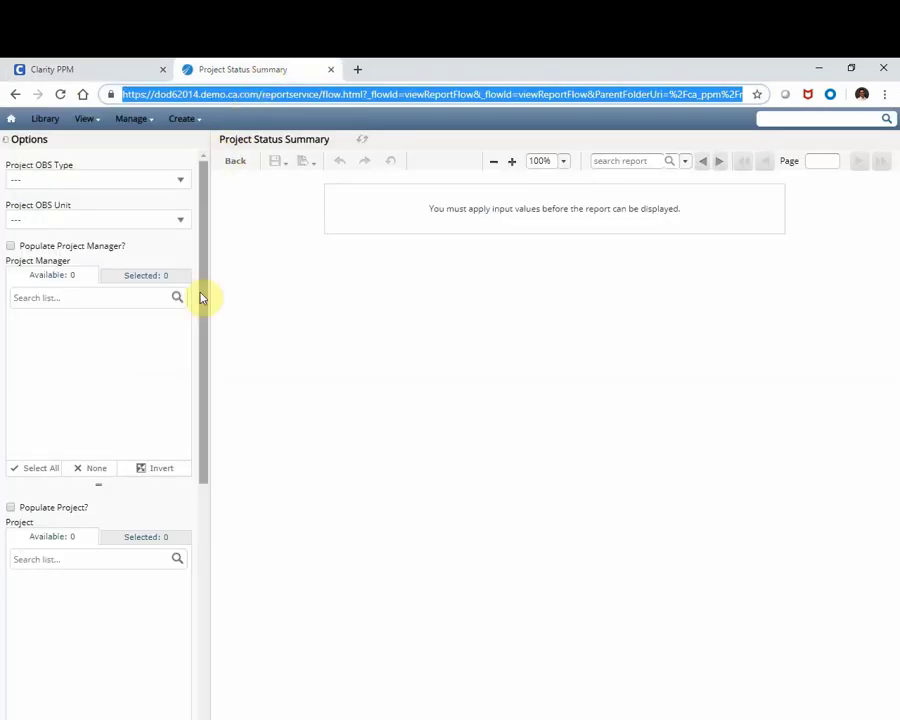
Return to the repository list and open Project Status Summary's Edit JasperReport page.
{"action": "left_click", "coordinate": [16, 97]}
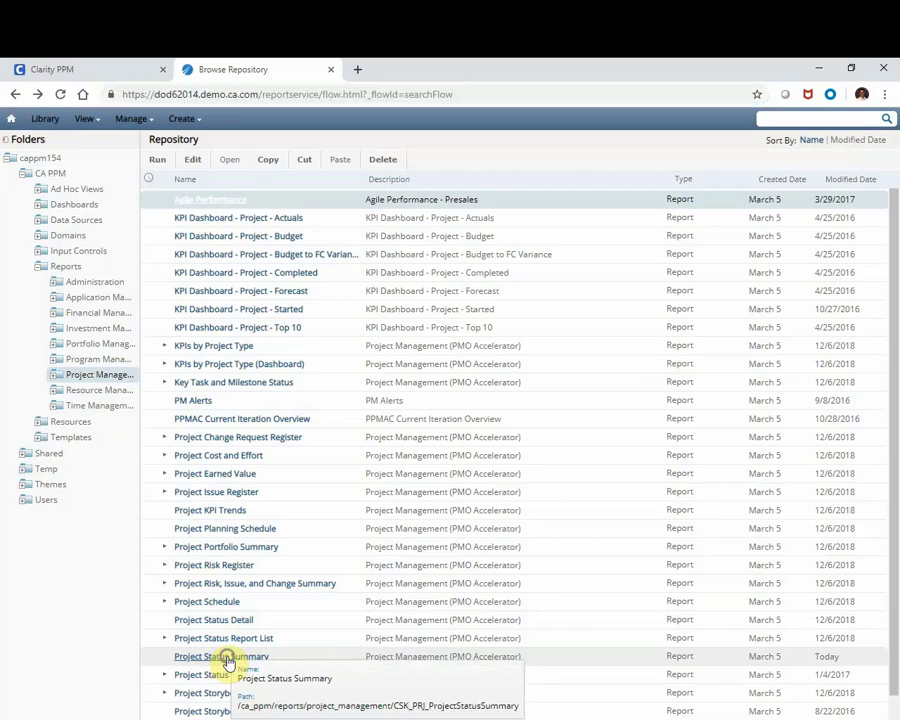
{"action": "right_click", "coordinate": [232, 662]}
{"action": "left_click", "coordinate": [256, 647]}
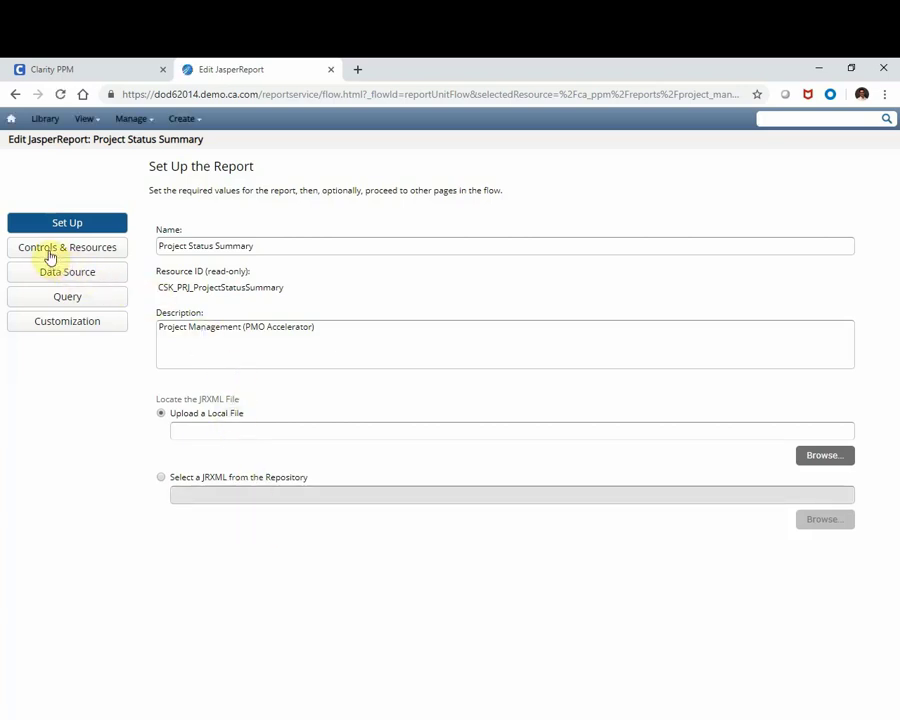
Turn off Always prompt in the Project Status Summary report's Input Control Options and submit.
{"action": "left_click", "coordinate": [46, 256]}
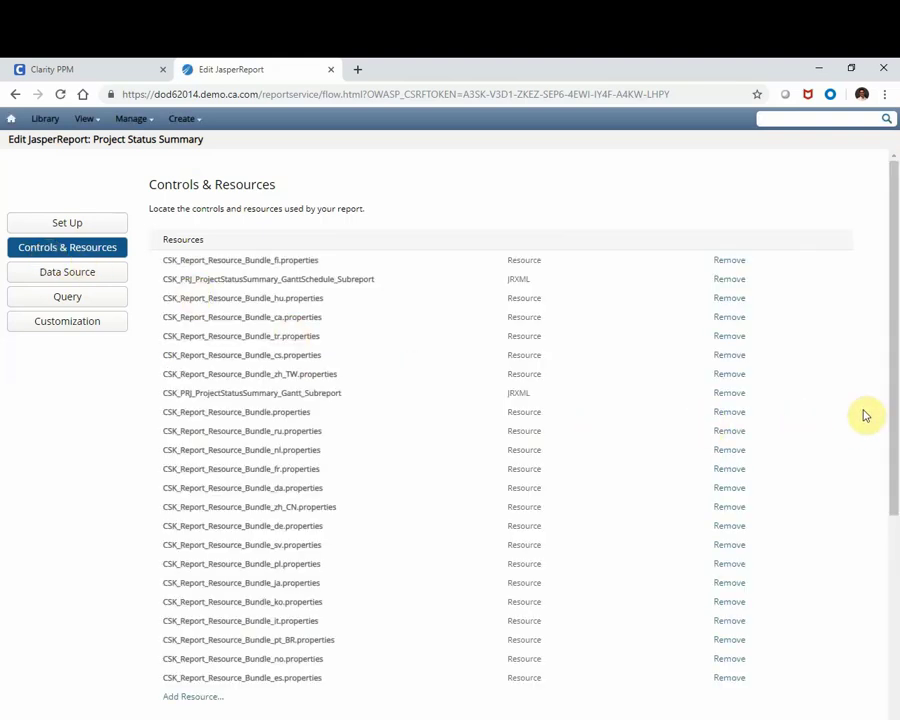
{"action": "left_click_drag", "start_coordinate": [890, 382], "coordinate": [890, 582]}
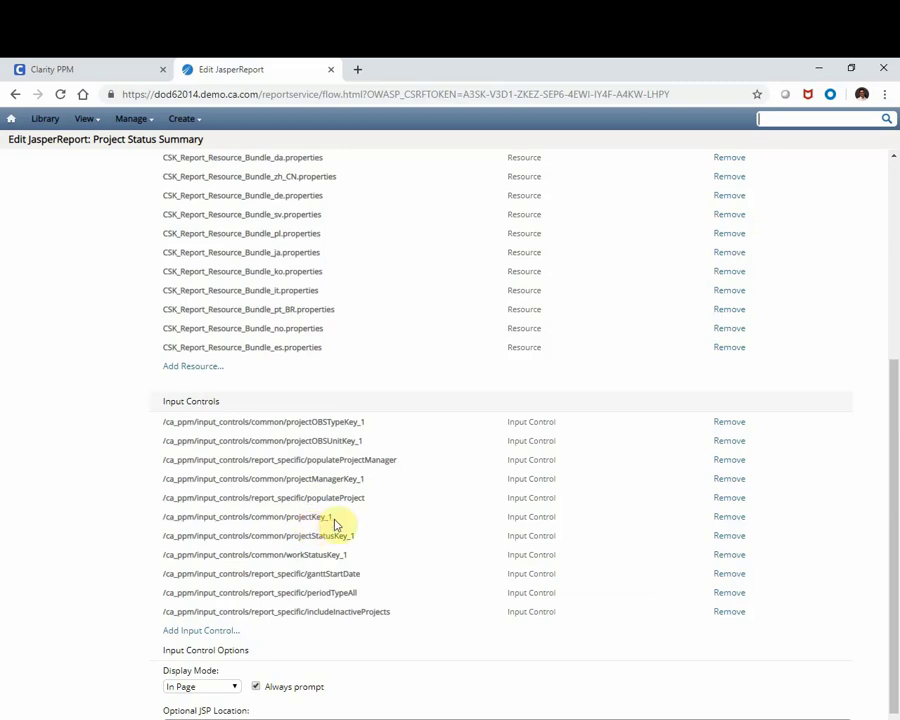
{"action": "left_click", "coordinate": [256, 687]}
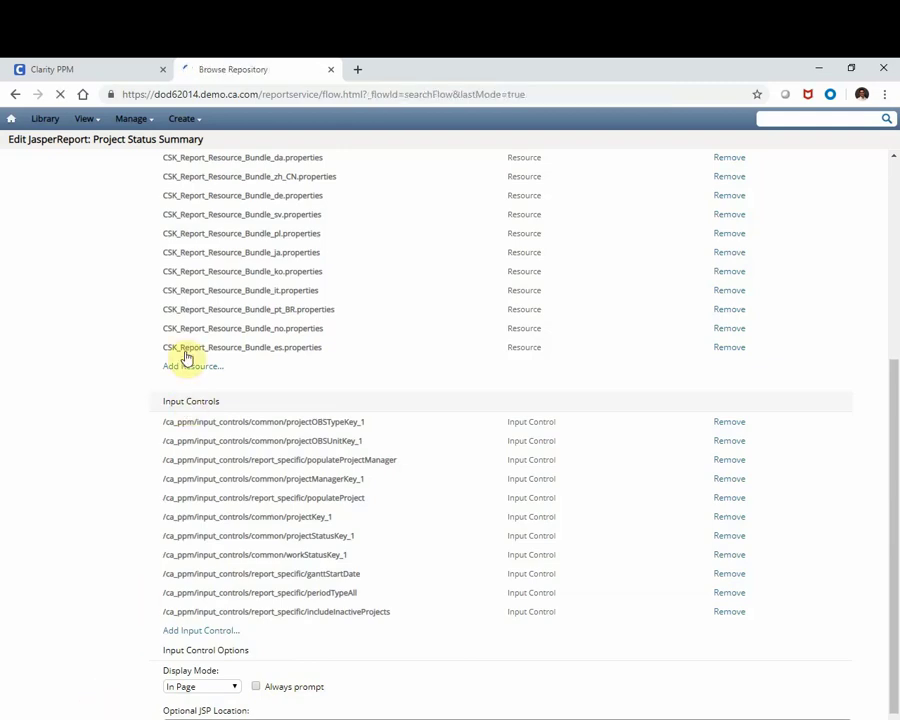
On the project's Links page, start editing the Project Status Summary link's address.
{"action": "left_click", "coordinate": [80, 76]}
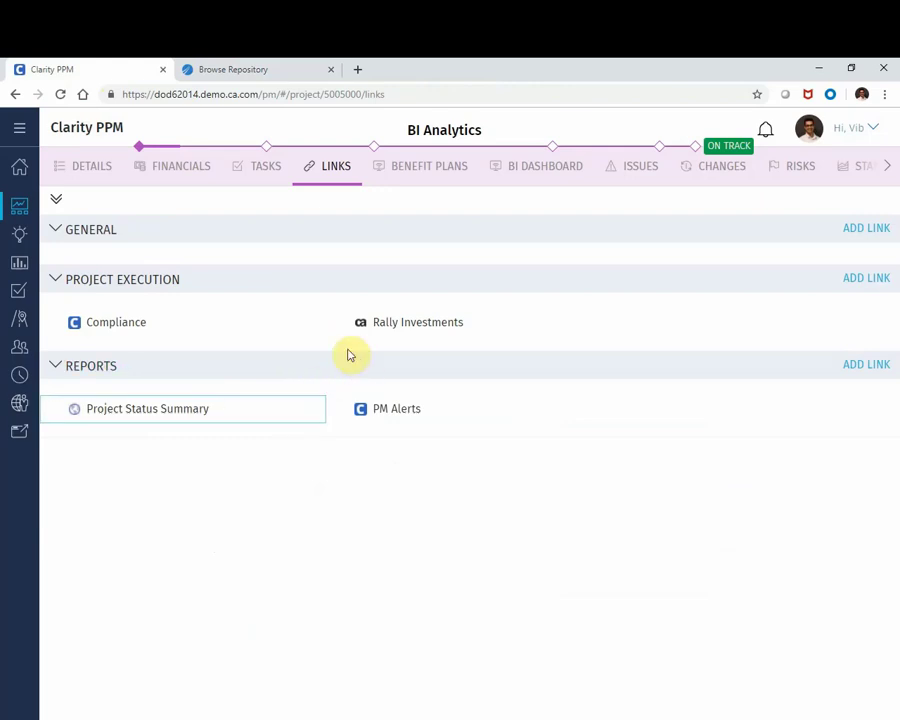
{"action": "mouse_move", "coordinate": [209, 414]}
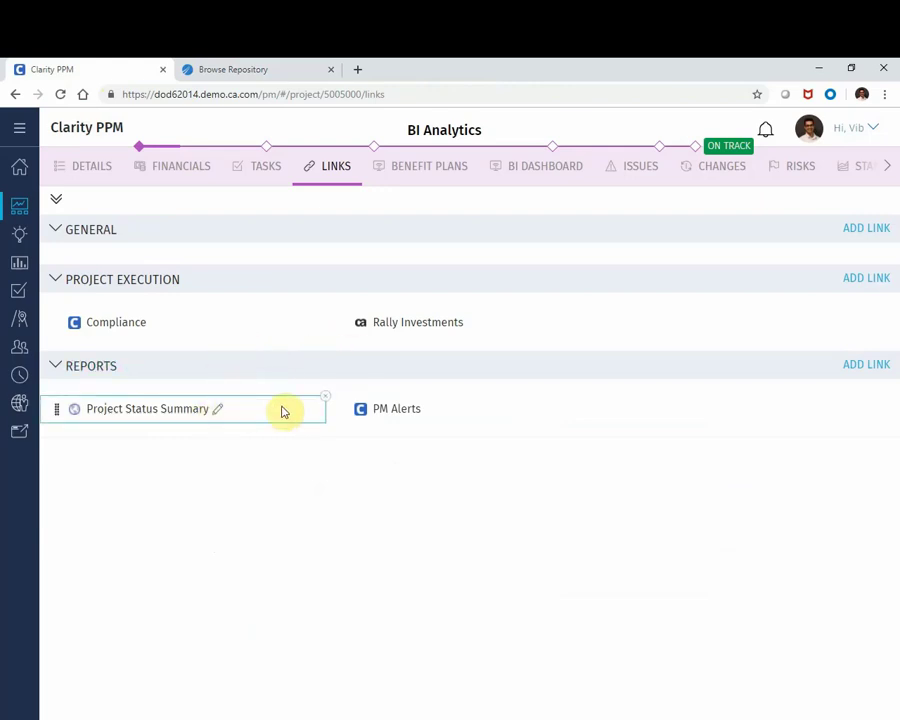
{"action": "left_click", "coordinate": [218, 410]}
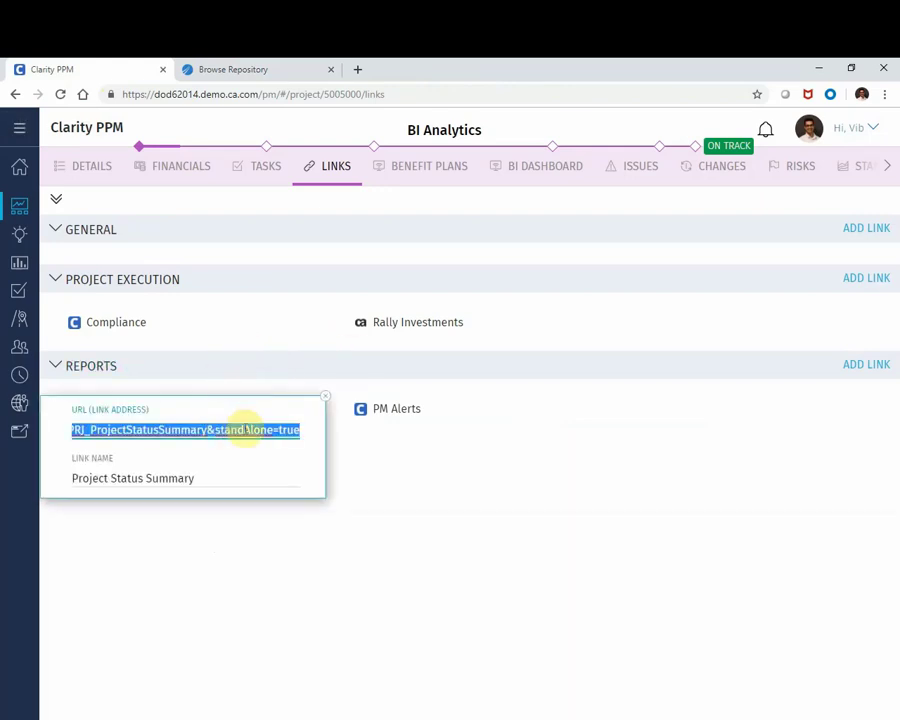
{"action": "left_click", "coordinate": [243, 429]}
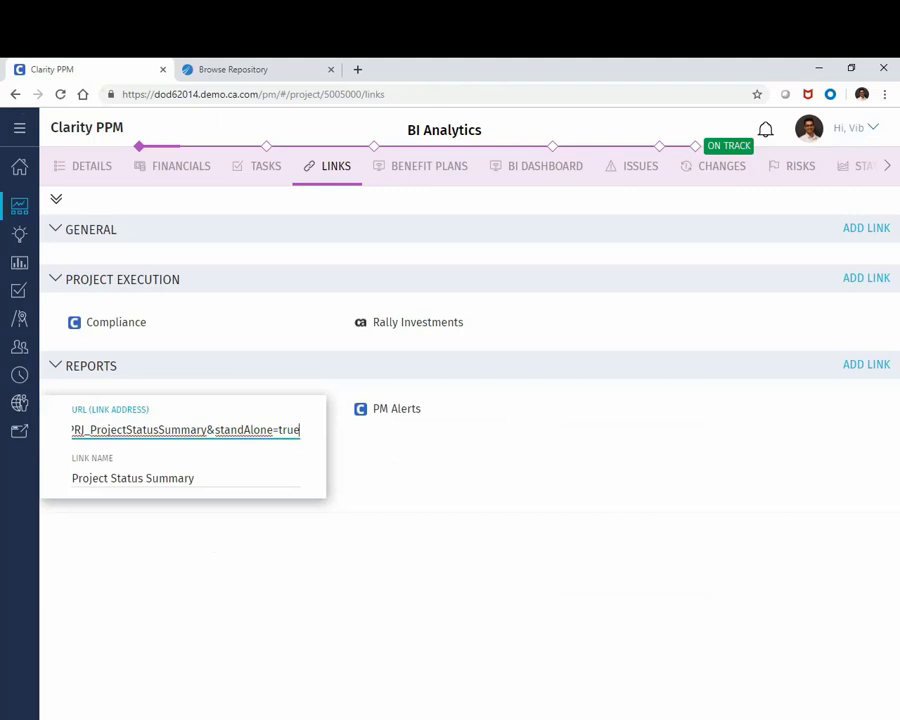
Append '&populateProject=1&projectKey_1=${internalID}&decorate=no' to the link URL and save it.
{"action": "key", "text": "alt+Tab"}
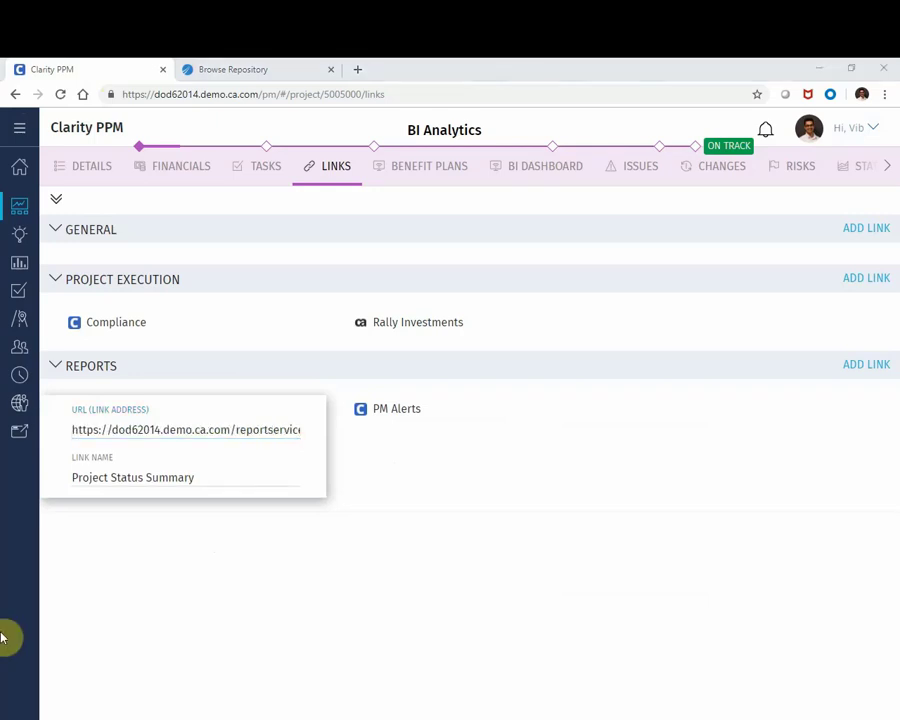
{"action": "left_click", "coordinate": [257, 437]}
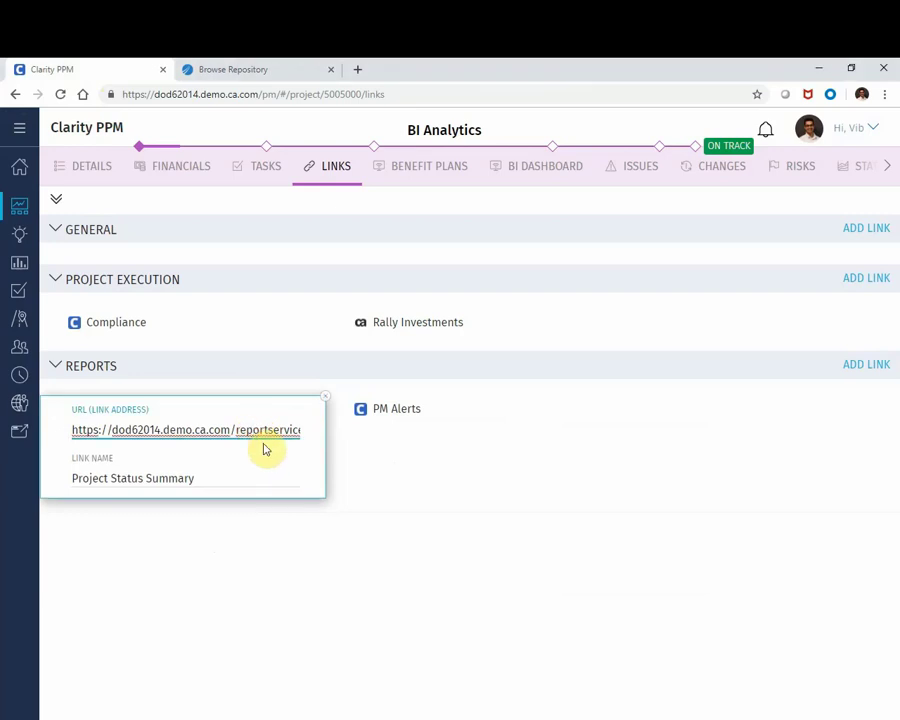
{"action": "key", "text": "End"}
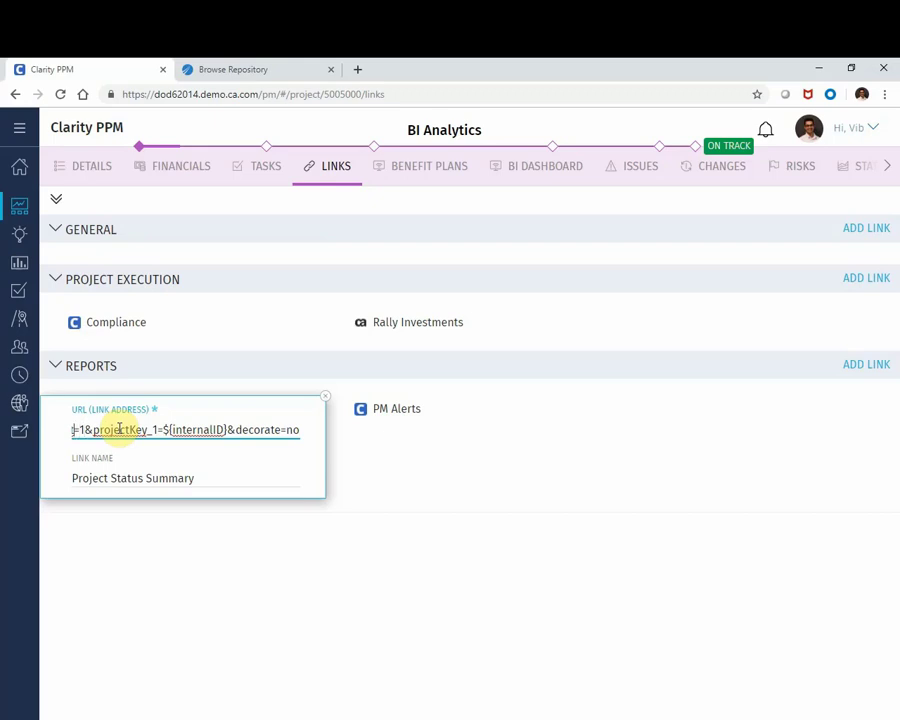
{"action": "key", "text": "Left"}
{"action": "key", "text": "Left"}
{"action": "key", "text": "Left"}
{"action": "key", "text": "Left"}
{"action": "key", "text": "Left"}
{"action": "key", "text": "Left"}
{"action": "key", "text": "Left"}
{"action": "key", "text": "Left"}
{"action": "key", "text": "Left"}
{"action": "key", "text": "Left"}
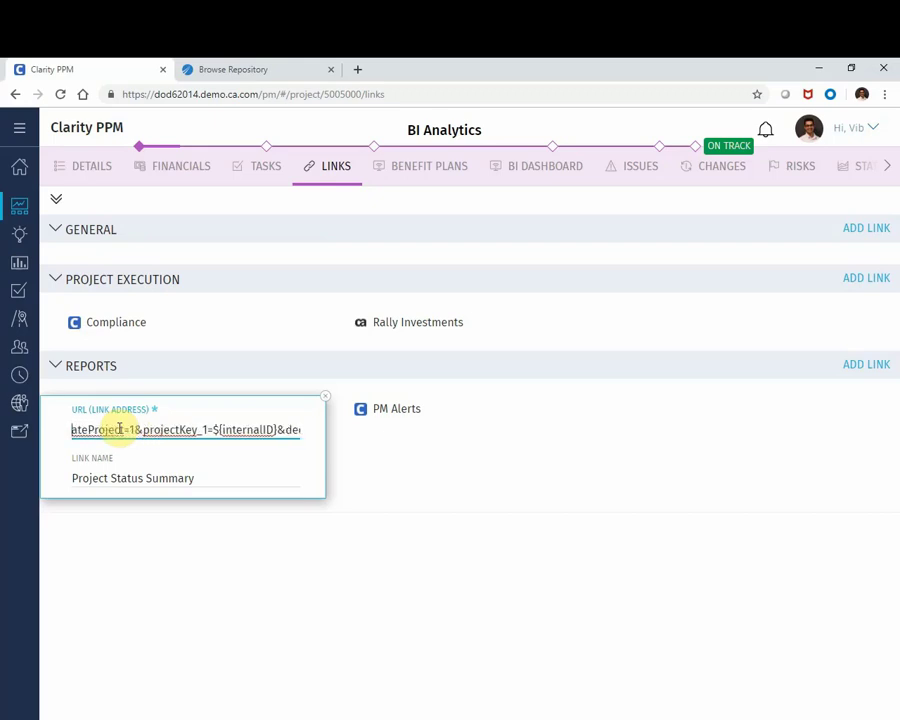
{"action": "key", "text": "Left"}
{"action": "key", "text": "Left"}
{"action": "key", "text": "Left"}
{"action": "key", "text": "Left"}
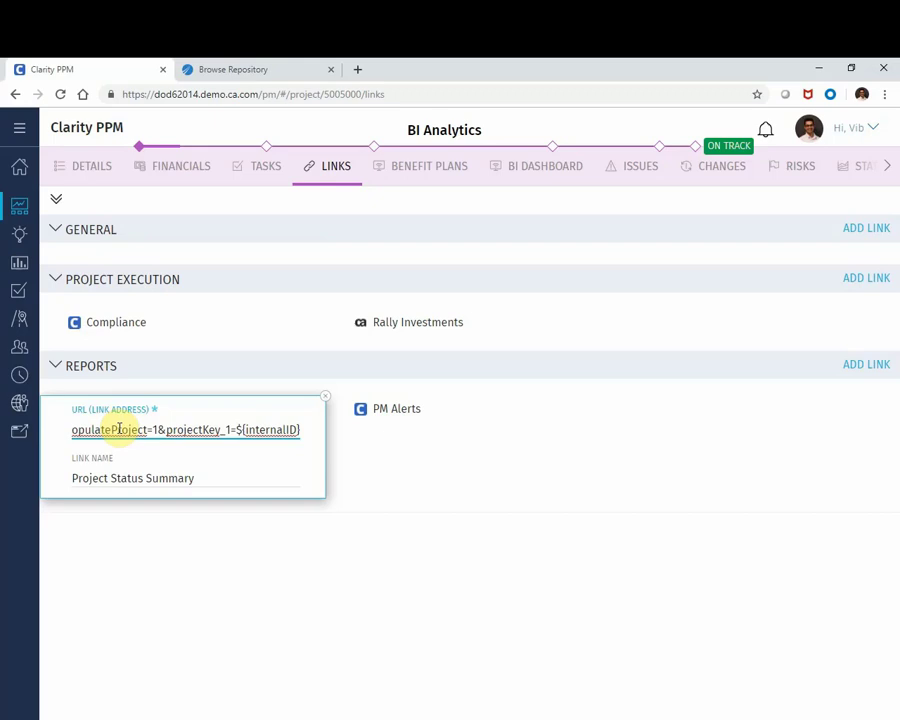
{"action": "key", "text": "Left"}
{"action": "key", "text": "Left"}
{"action": "key", "text": "Left"}
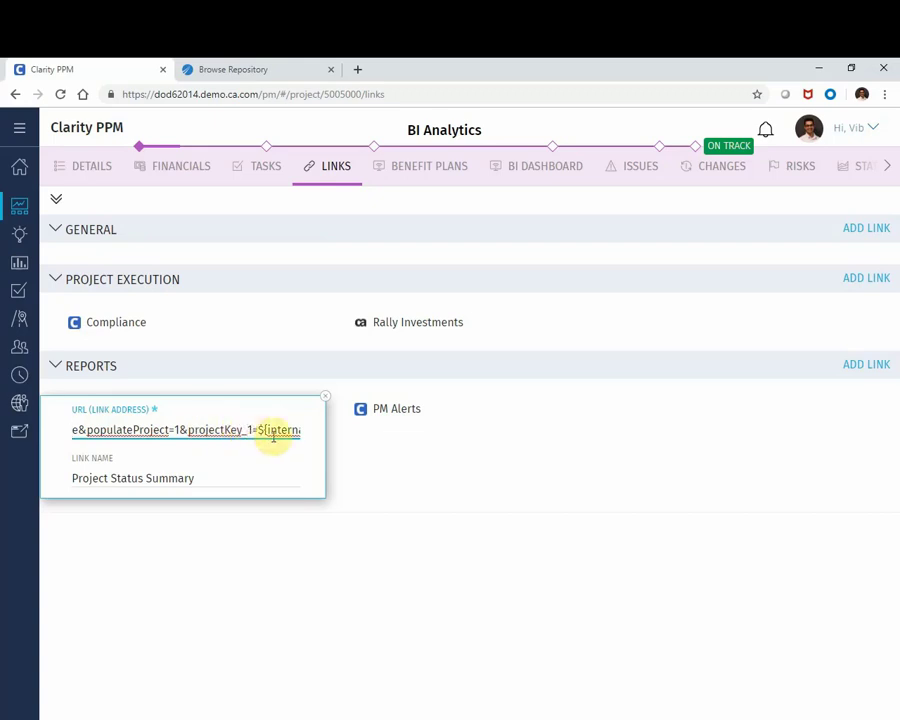
{"action": "key", "text": "Right"}
{"action": "key", "text": "Right"}
{"action": "key", "text": "Right"}
{"action": "key", "text": "Right"}
{"action": "key", "text": "Right"}
{"action": "key", "text": "Right"}
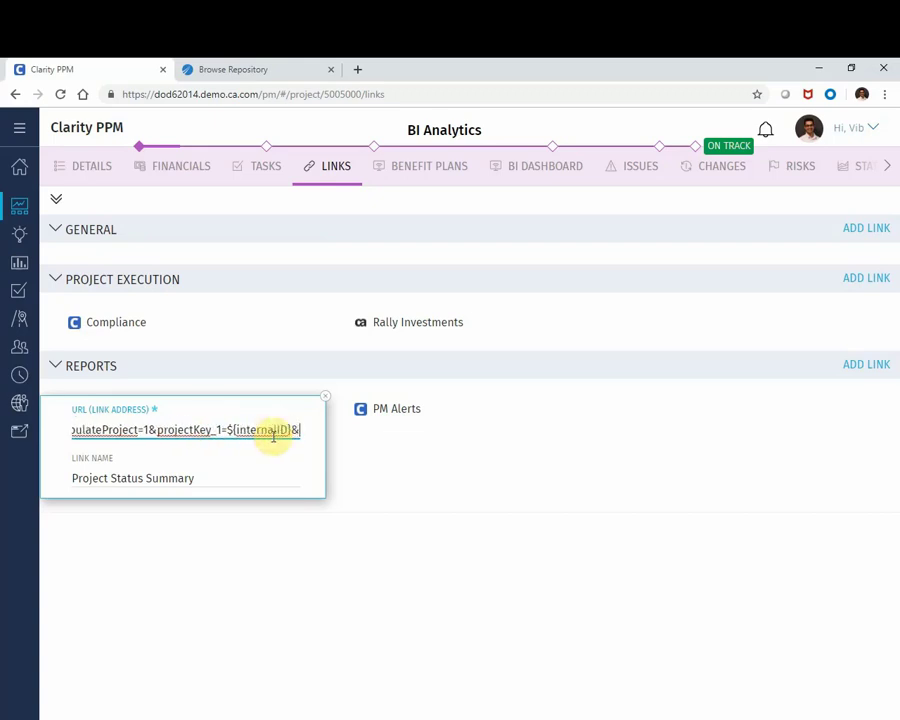
{"action": "key", "text": "Right"}
{"action": "key", "text": "Right"}
{"action": "key", "text": "Right"}
{"action": "key", "text": "Right"}
{"action": "key", "text": "Right"}
{"action": "key", "text": "Right"}
{"action": "key", "text": "Right"}
{"action": "key", "text": "Right"}
{"action": "key", "text": "Right"}
{"action": "key", "text": "Right"}
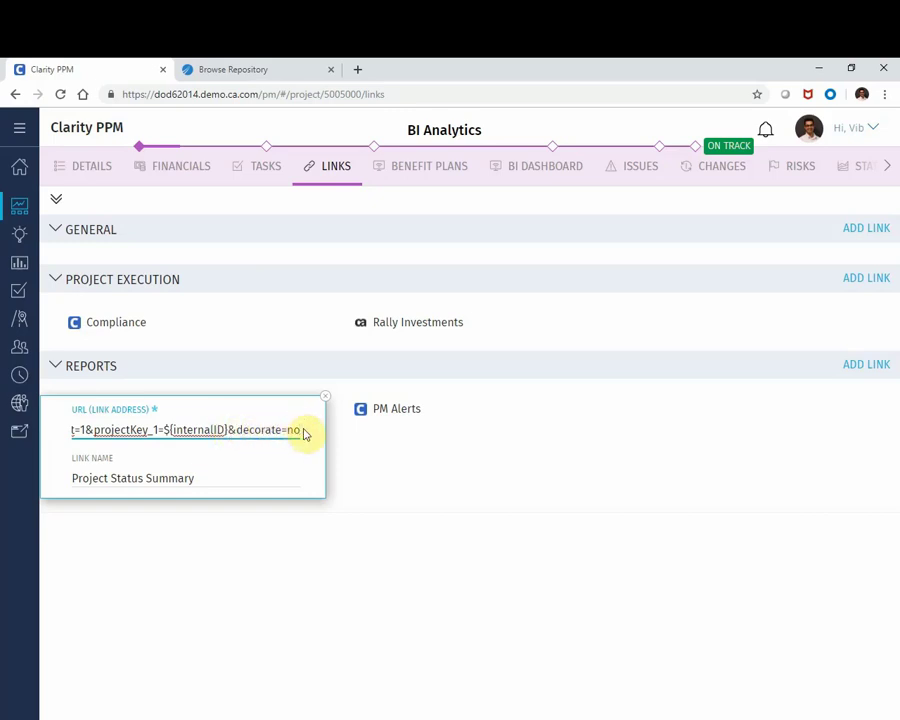
{"action": "left_click", "coordinate": [289, 565]}
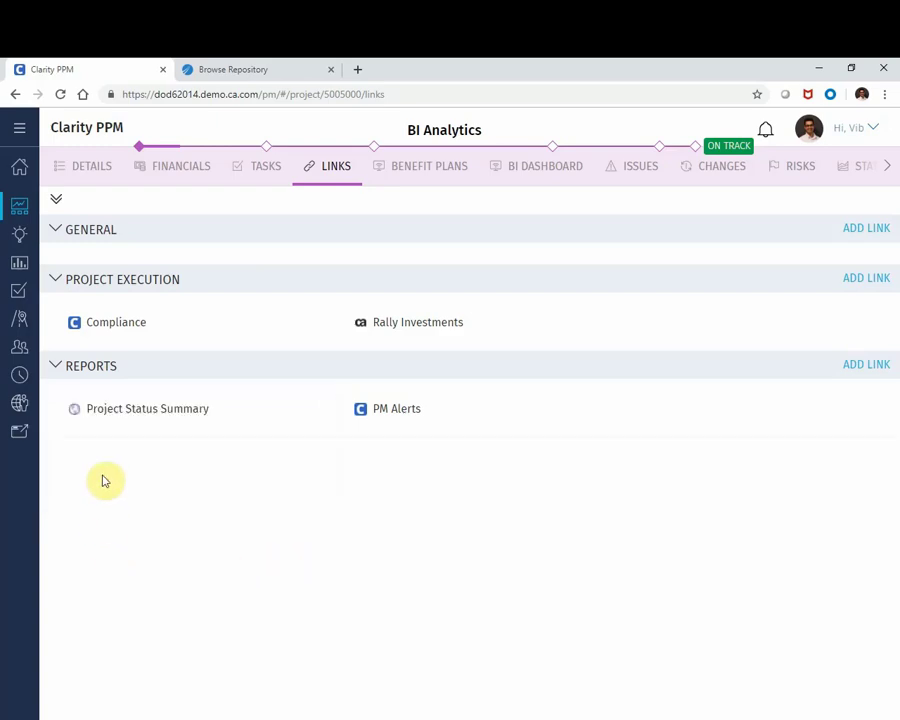
{"action": "mouse_move", "coordinate": [99, 412]}
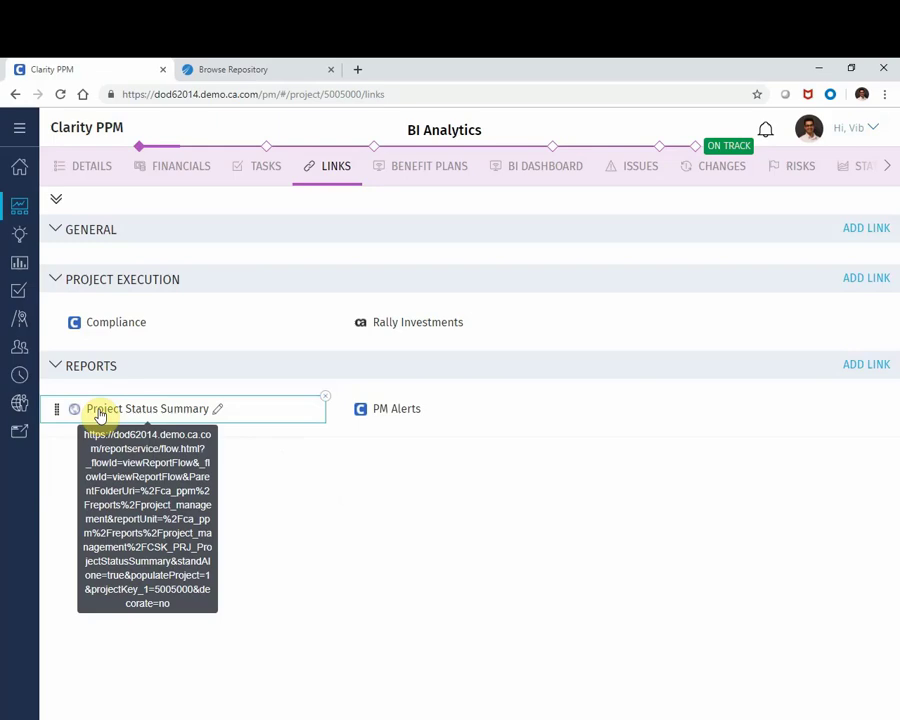